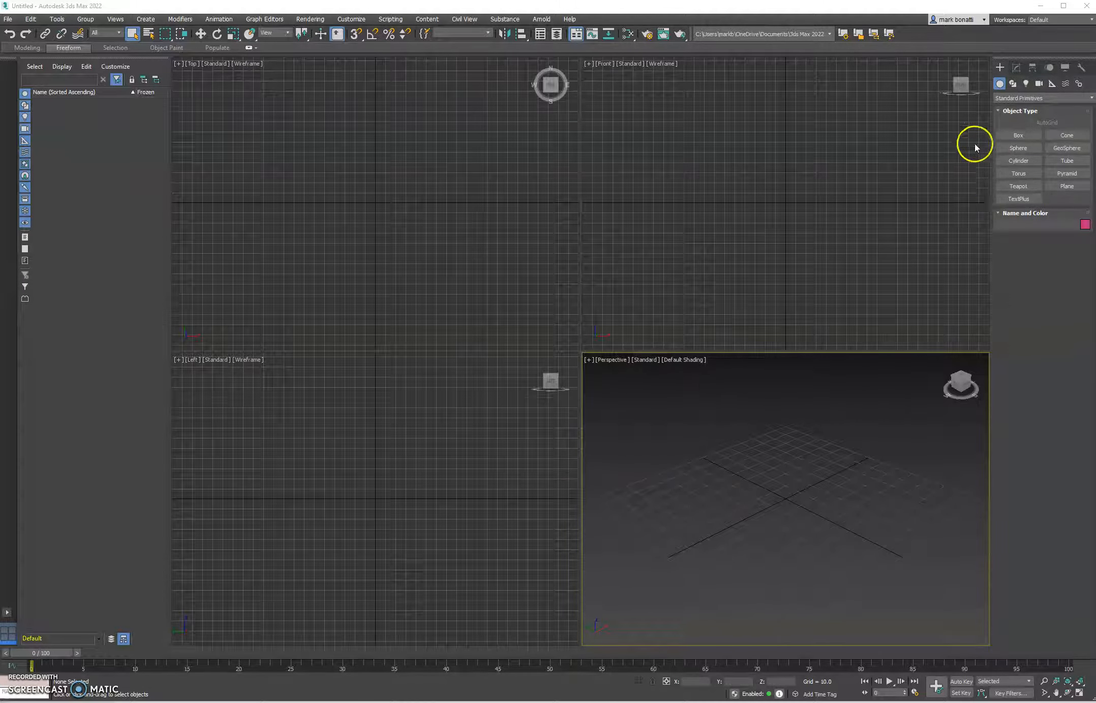
Step: Create a pyramid near the origin in the Perspective viewport, about 20 wide, 50 deep and 52 high
left_click(1067, 174)
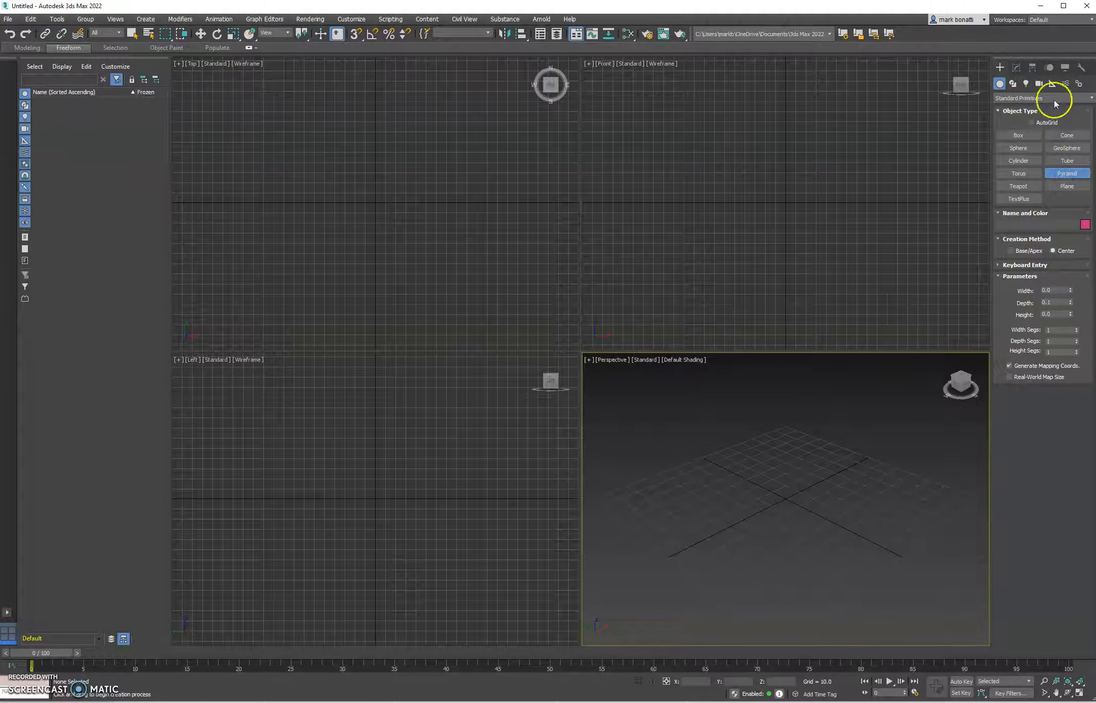
left_click_drag(780, 497, 829, 556)
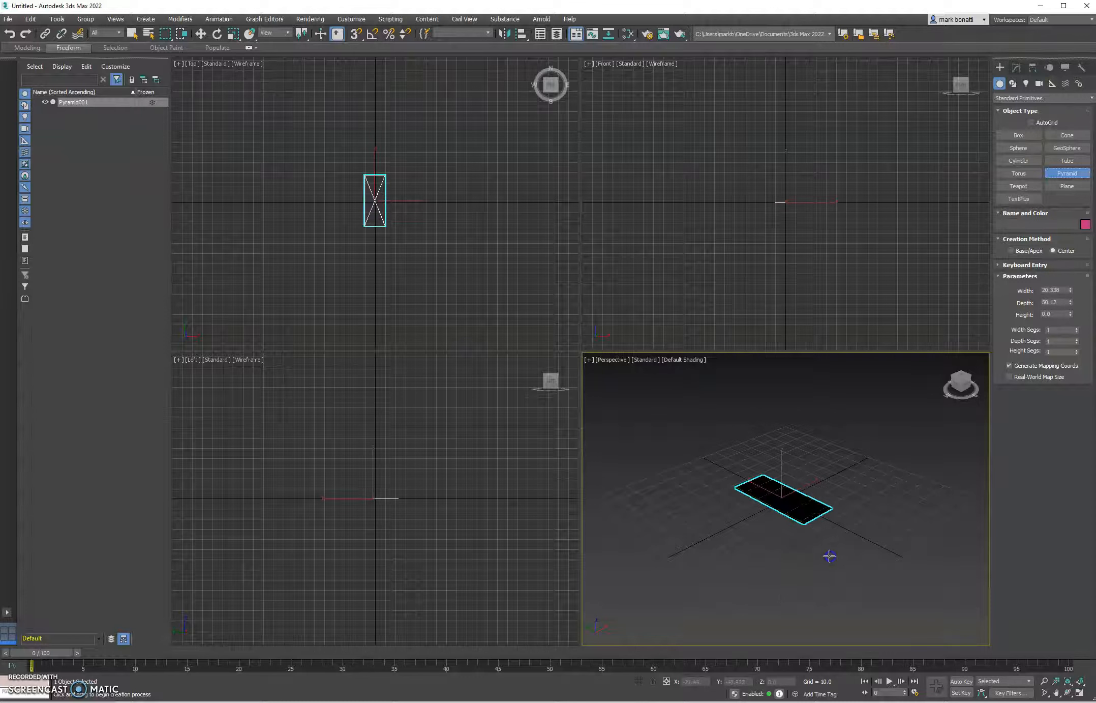
left_click(819, 464)
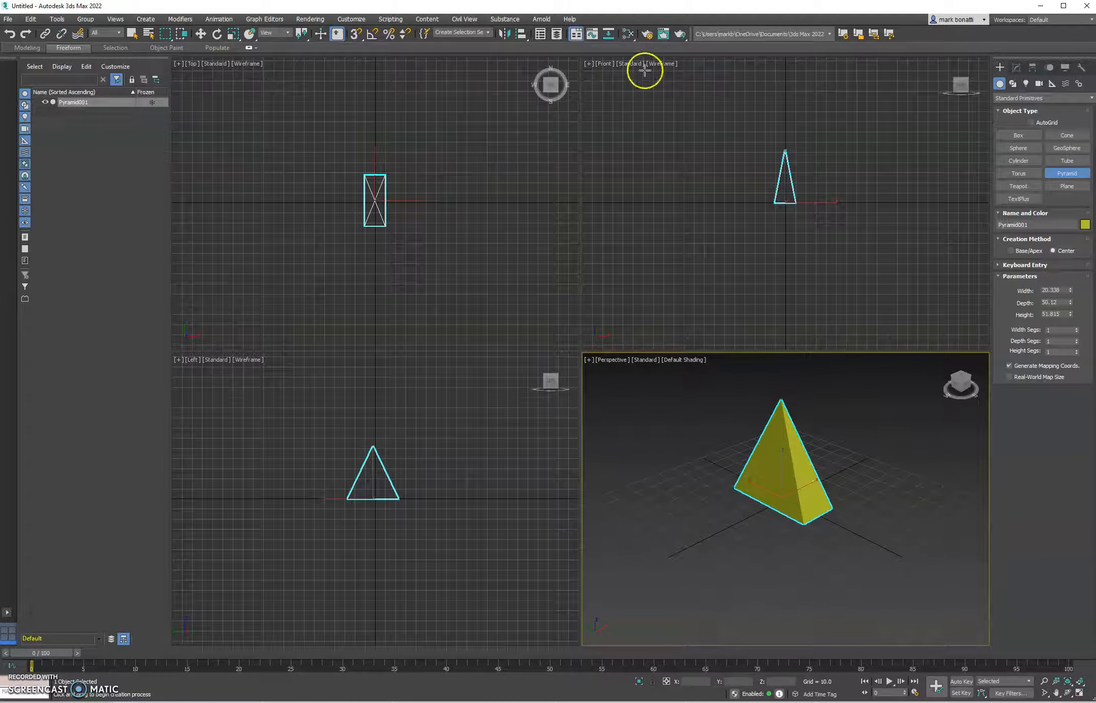
Step: Switch the Front viewport to a Perspective view and orbit it to see the pyramid from an angle above
left_click(606, 64)
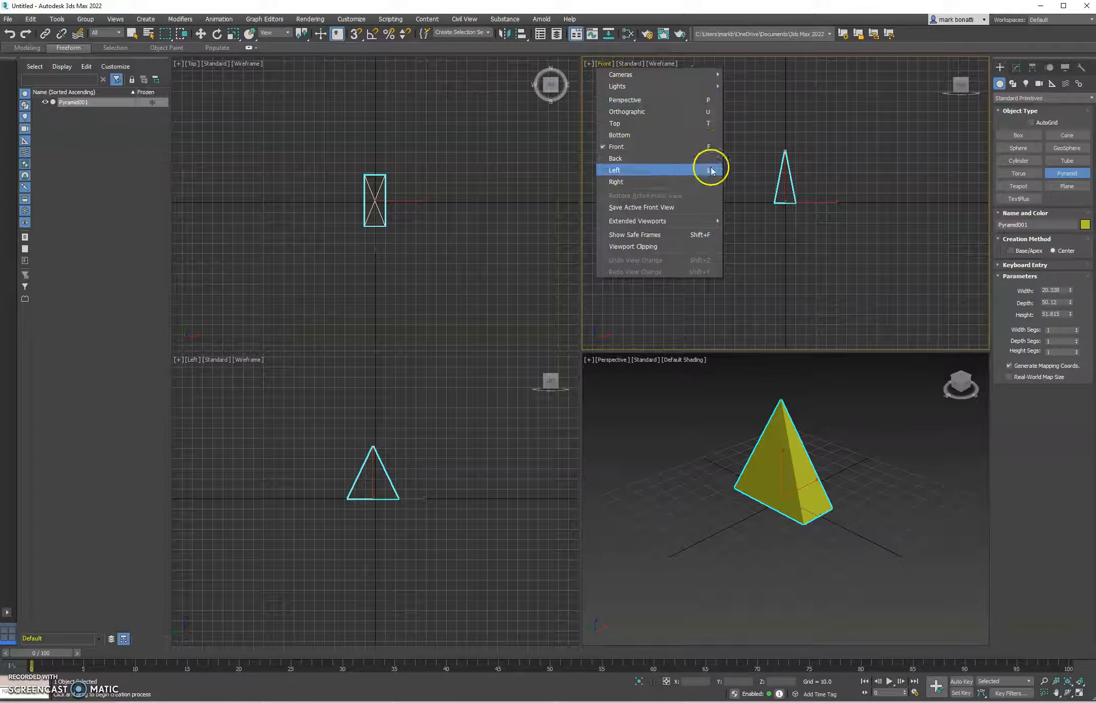
left_click(636, 100)
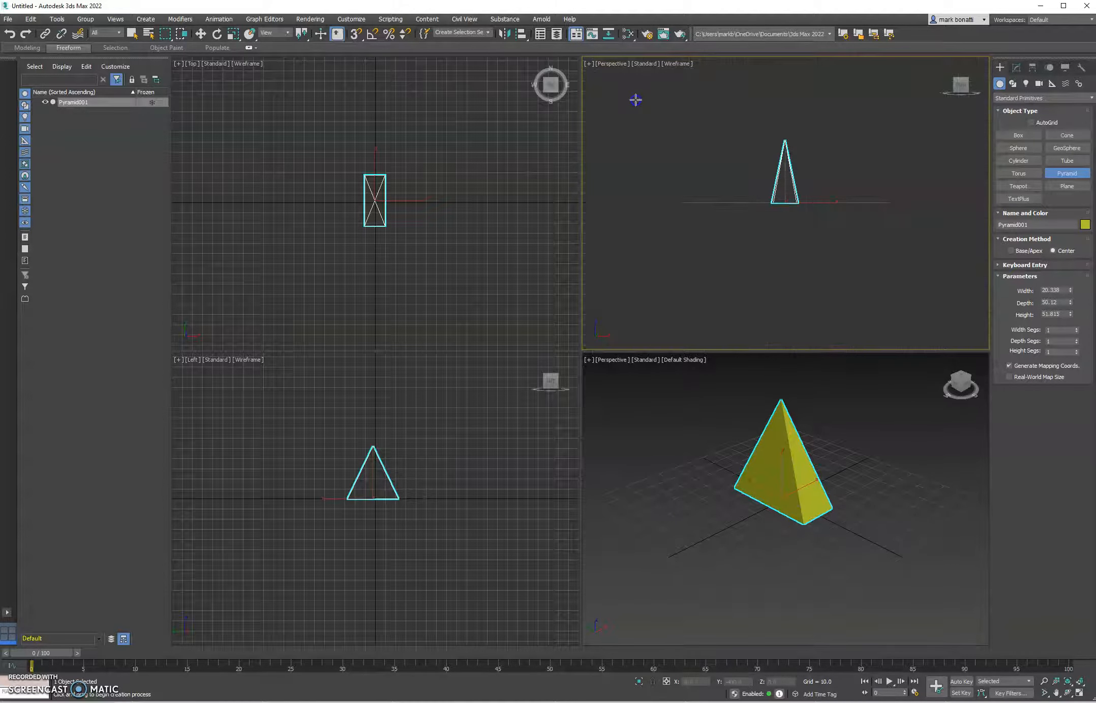
right_click(844, 222)
right_click(842, 229, "alt")
left_click(810, 254)
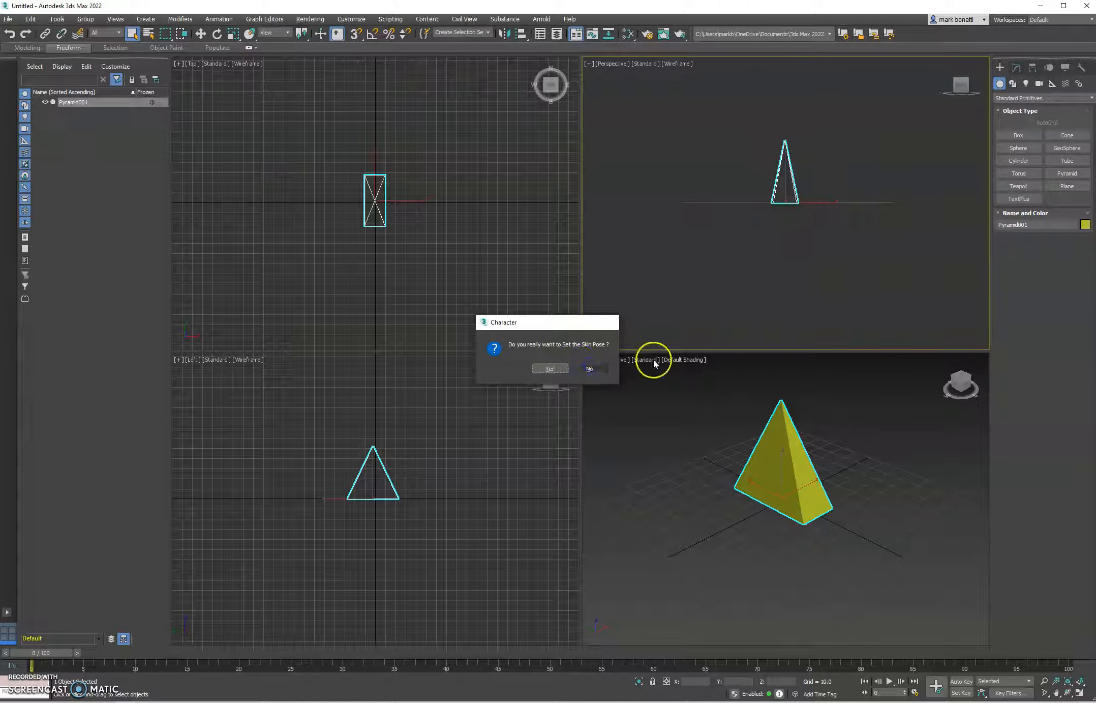
left_click(589, 368)
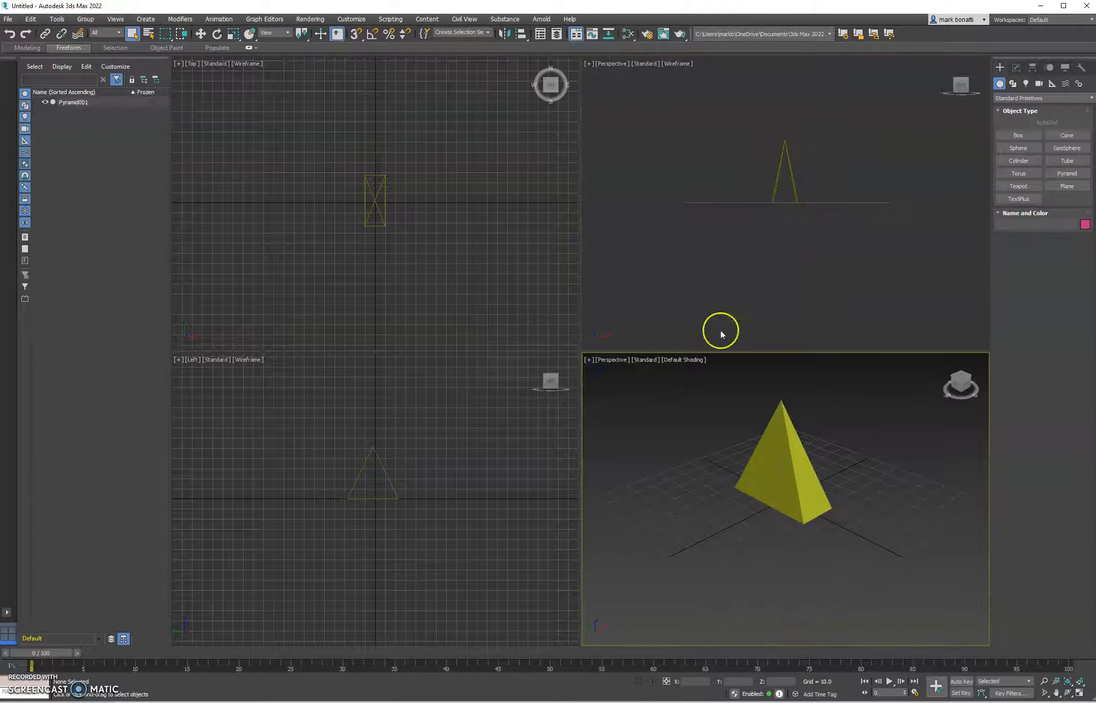
right_click(895, 229, "alt")
right_click(879, 219, "alt")
left_click(866, 235)
mouse_move(863, 157)
middle_mouse_down("alt")
mouse_move(850, 213)
mouse_move(822, 219)
mouse_move(822, 249)
mouse_move(786, 225)
middle_mouse_up("alt")
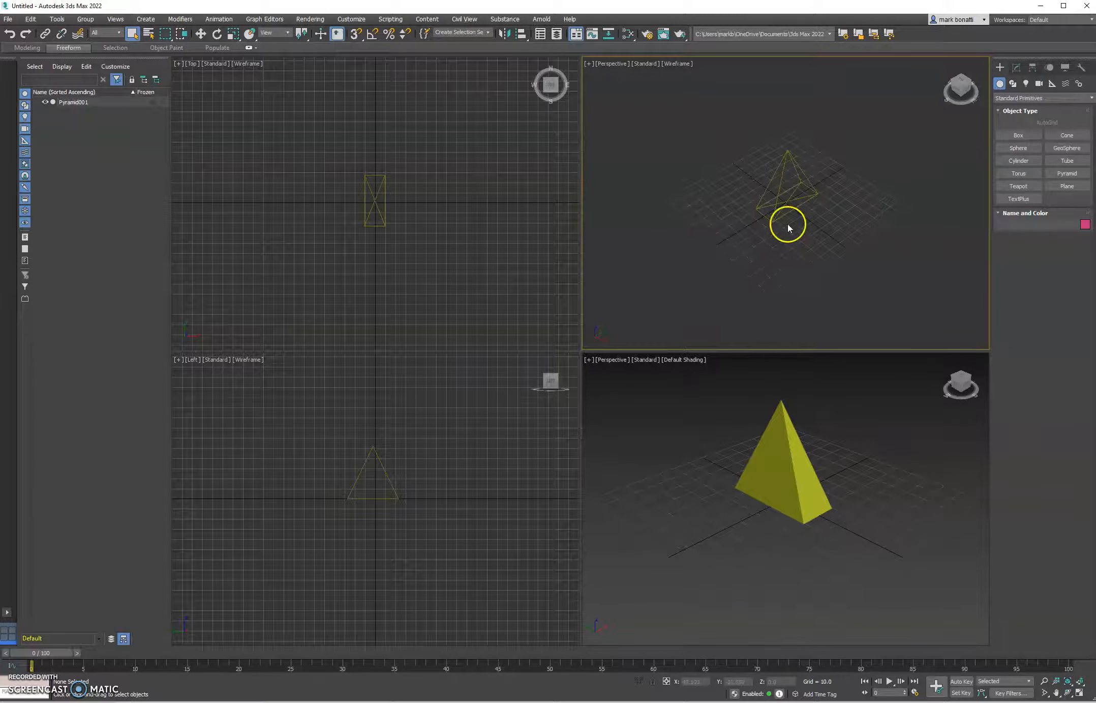
Step: Orbit the shaded Perspective viewport and change its display from Default Shading to Wireframe Override
middle_click_drag(844, 484, 745, 494, "alt")
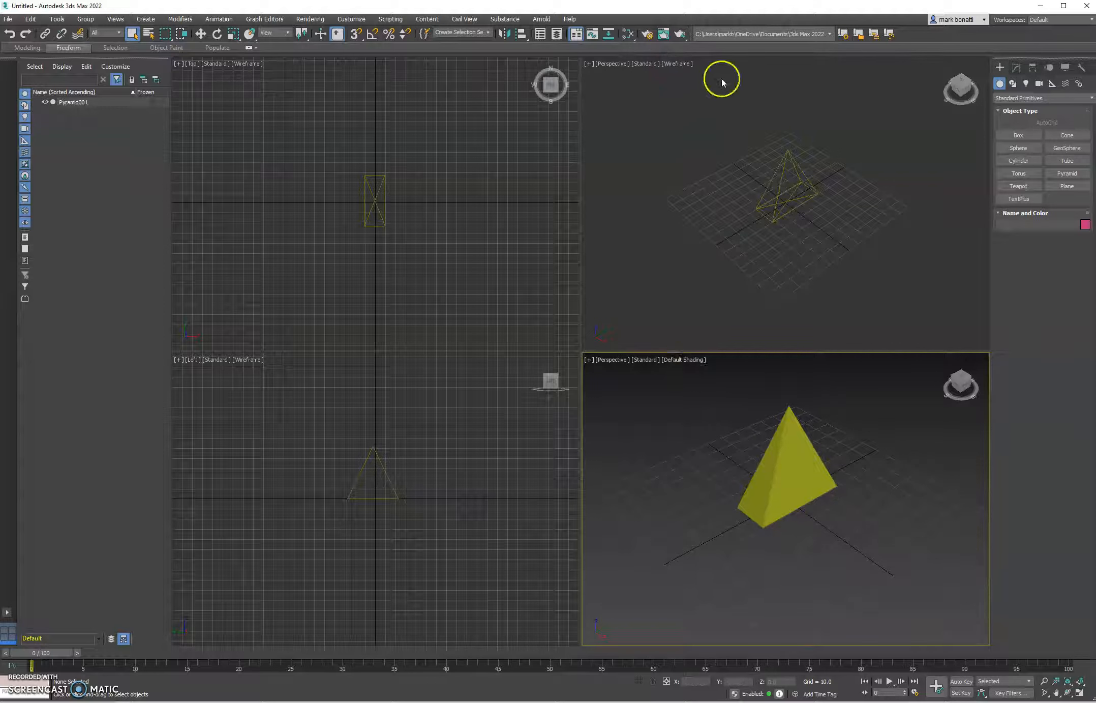
left_click(692, 361)
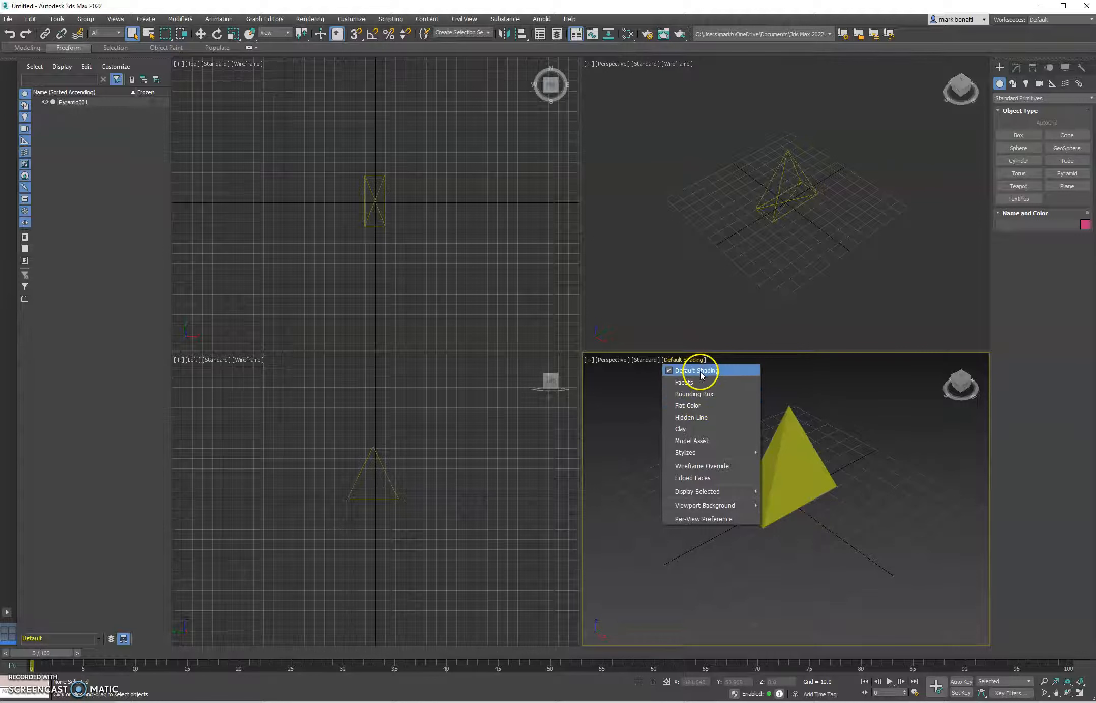
left_click(724, 472)
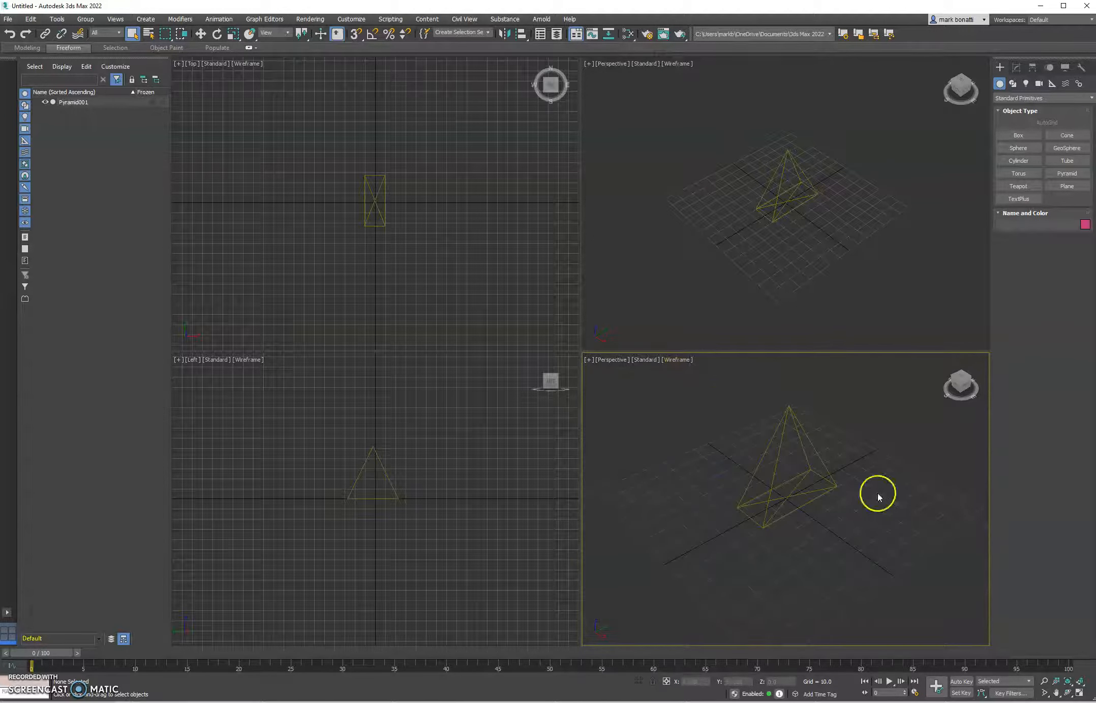
Step: Create two spheres in the lower Perspective viewport, one on each side of the pyramid, the second with a radius of about 20
middle_click_drag(819, 472, 824, 512, "alt")
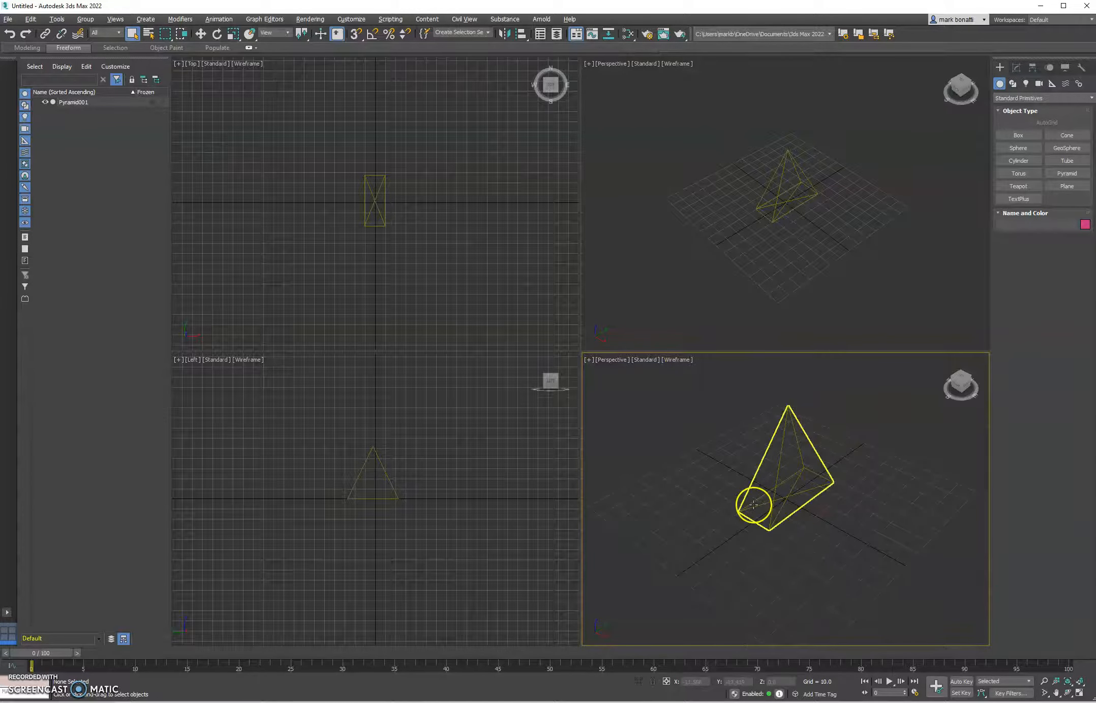
mouse_move(756, 499)
middle_mouse_down("alt")
mouse_move(788, 575)
mouse_move(849, 551)
mouse_move(762, 550)
mouse_move(871, 541)
mouse_move(855, 553)
mouse_move(835, 505)
mouse_move(751, 475)
mouse_move(749, 485)
middle_mouse_up("alt")
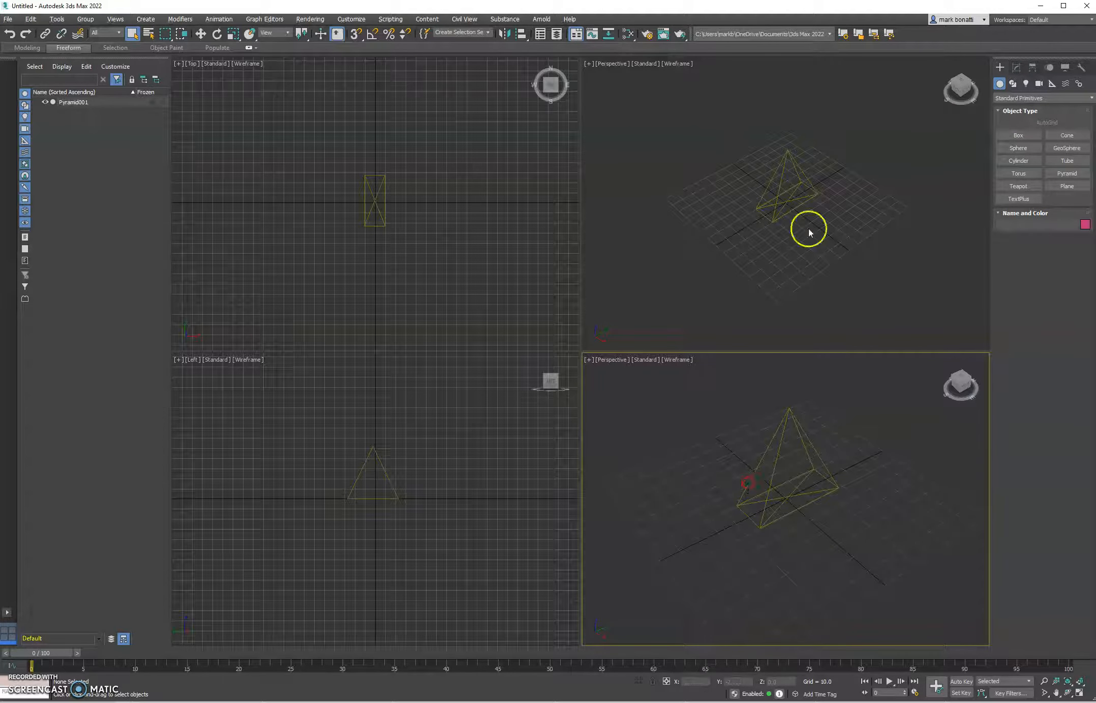
middle_click_drag(717, 446, 756, 454)
mouse_move(829, 474)
middle_mouse_down("alt")
mouse_move(883, 477)
mouse_move(844, 502)
mouse_move(759, 483)
mouse_move(710, 447)
mouse_move(841, 458)
middle_mouse_up("alt")
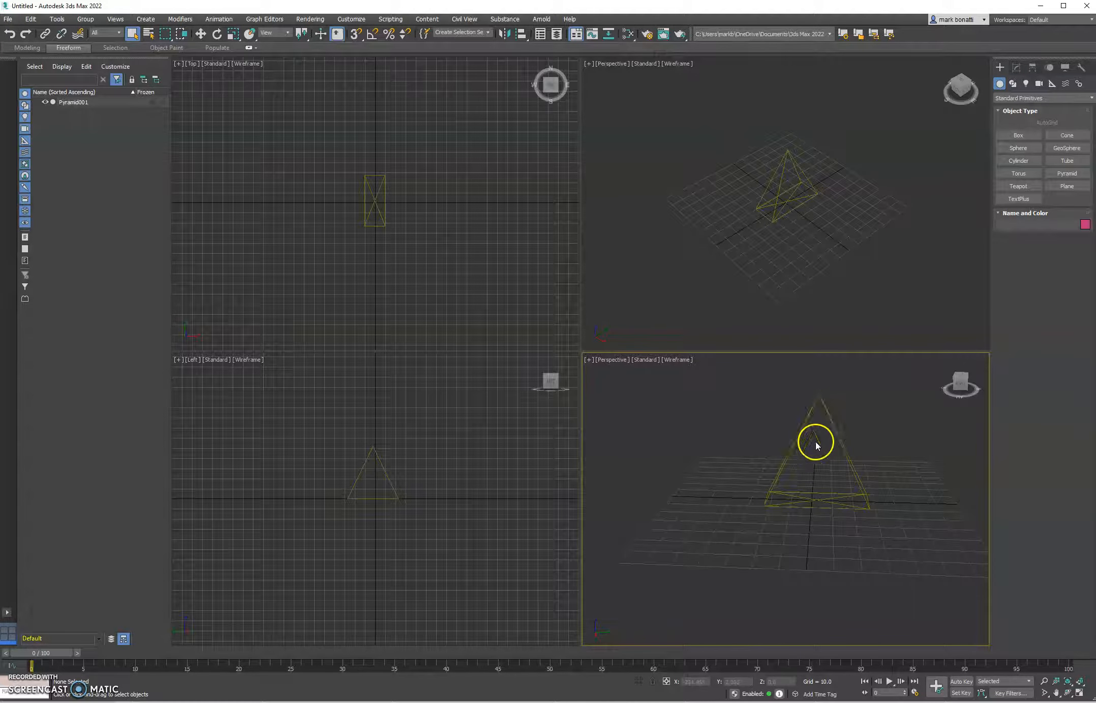
left_click(1018, 148)
left_click_drag(681, 478, 699, 494)
mouse_move(931, 502)
left_mouse_down()
mouse_move(964, 531)
mouse_move(946, 517)
left_mouse_up()
mouse_move(851, 531)
middle_mouse_down("alt")
mouse_move(714, 516)
mouse_move(864, 517)
middle_mouse_up("alt")
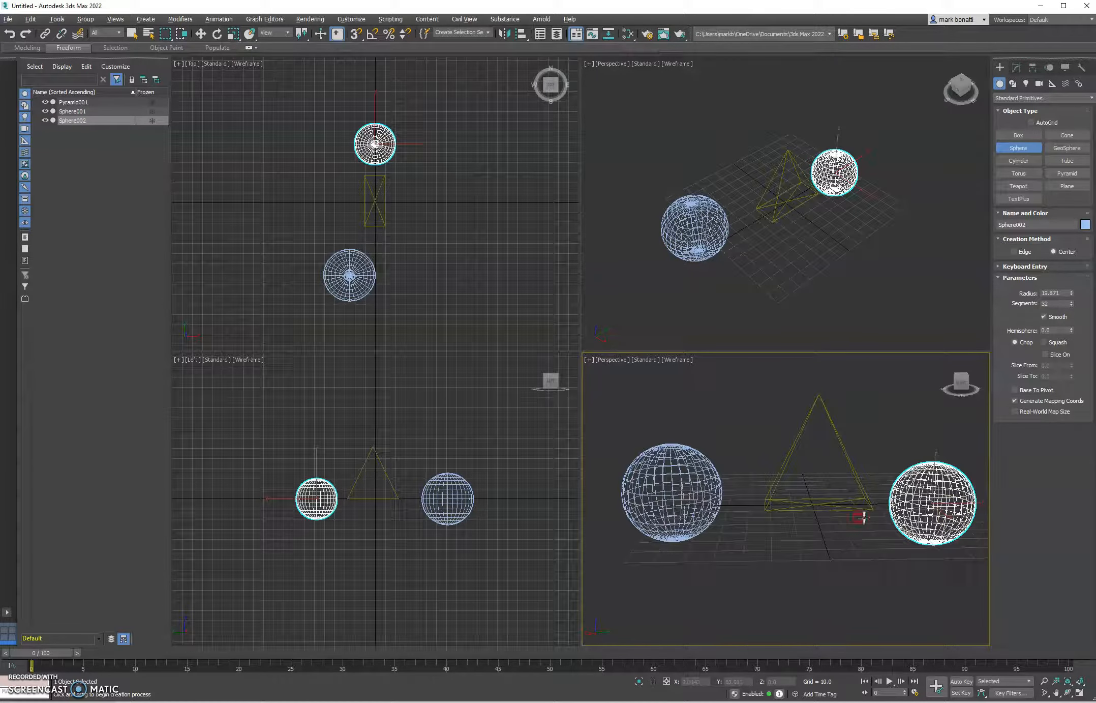
Step: Select the larger sphere, the pyramid and the larger sphere again, orbiting the view around each selected object
right_click(642, 470)
left_click(679, 467)
mouse_move(719, 530)
middle_mouse_down("alt")
mouse_move(827, 519)
mouse_move(700, 527)
mouse_move(729, 524)
mouse_move(714, 534)
middle_mouse_up("alt")
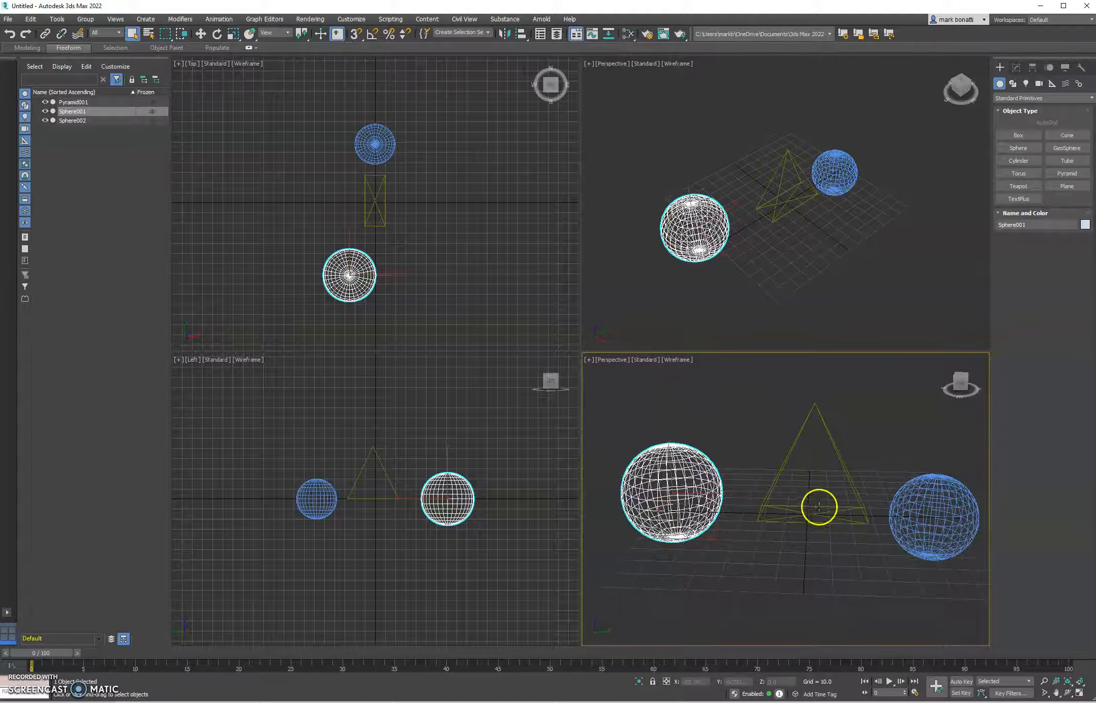
left_click(783, 458)
middle_click_drag(849, 521, 723, 504, "alt")
scroll(874, 536, "down", 3)
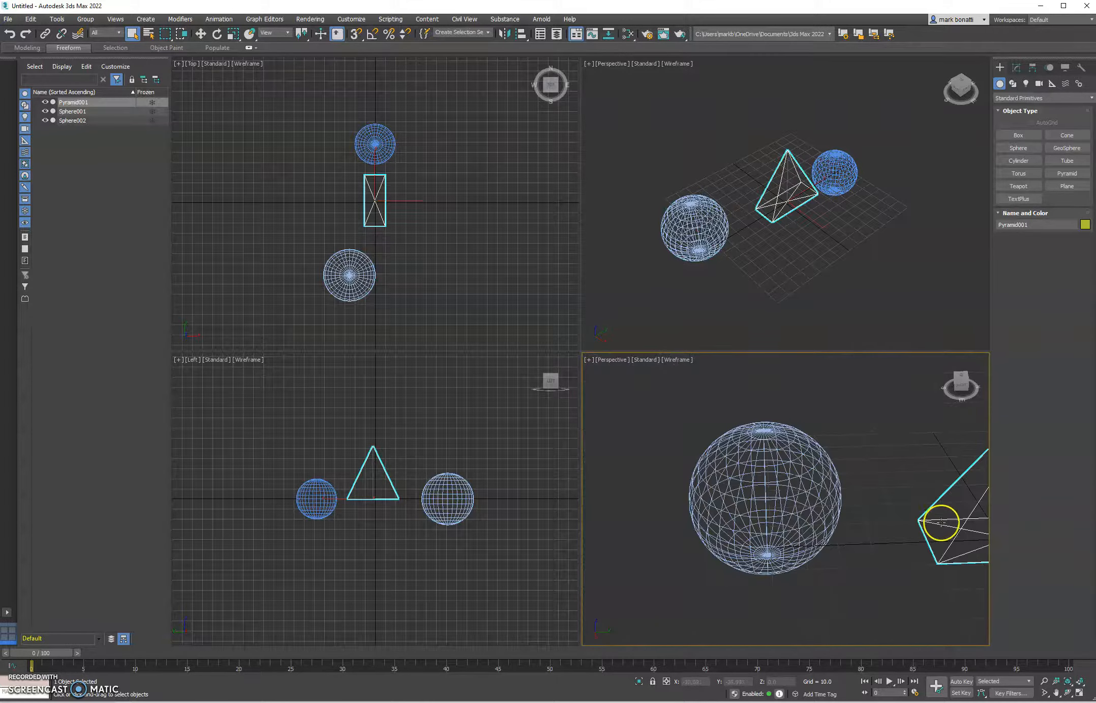
left_click(812, 509)
middle_click_drag(864, 534, 769, 485)
middle_click_drag(671, 511, 591, 536, "alt")
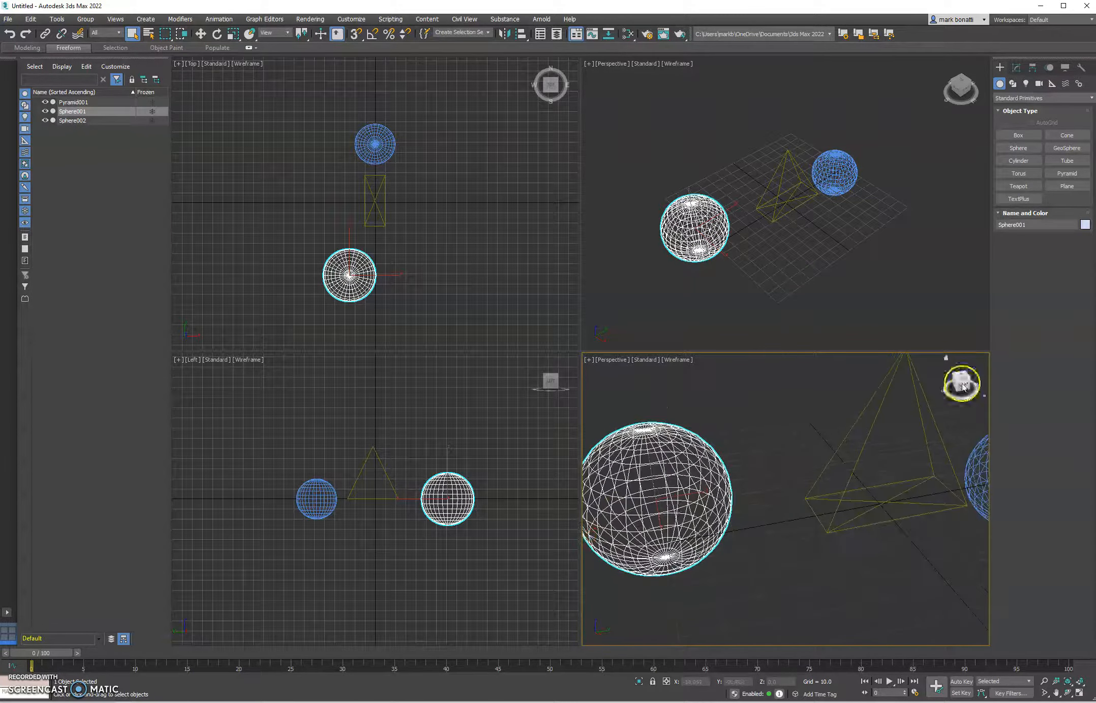
Step: Rotate the lower Perspective viewport with the ViewCube and orient it to look straight down on the objects
scroll(895, 470, "down", 3)
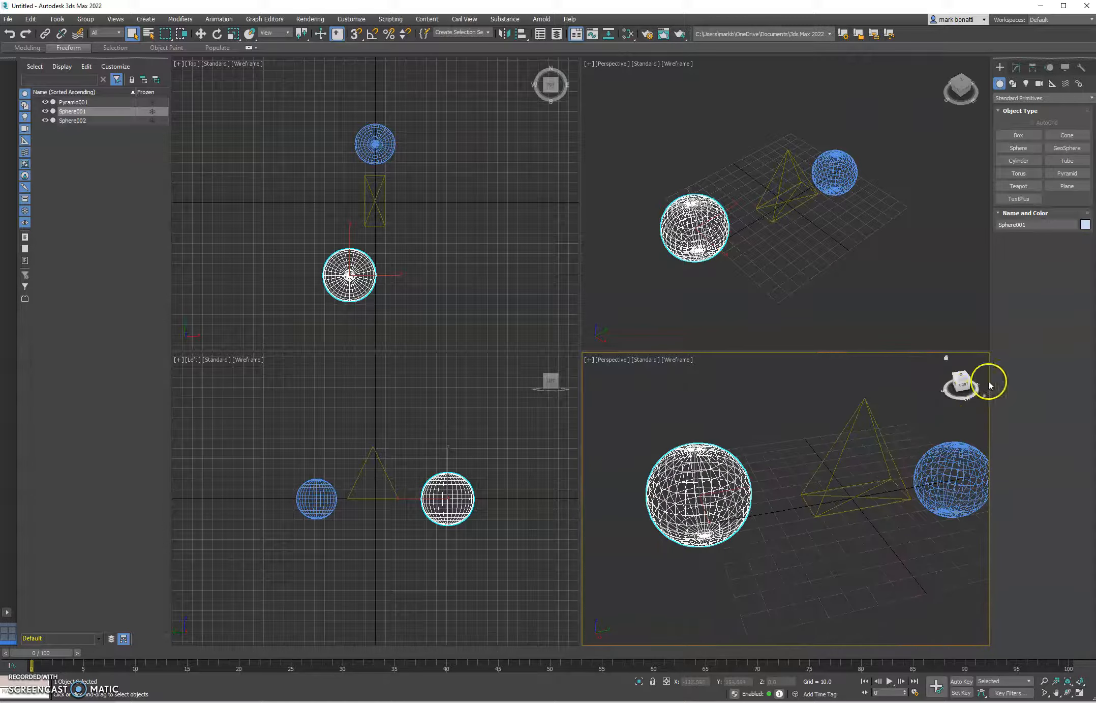
mouse_move(965, 386)
left_mouse_down()
mouse_move(930, 388)
mouse_move(956, 383)
left_mouse_up()
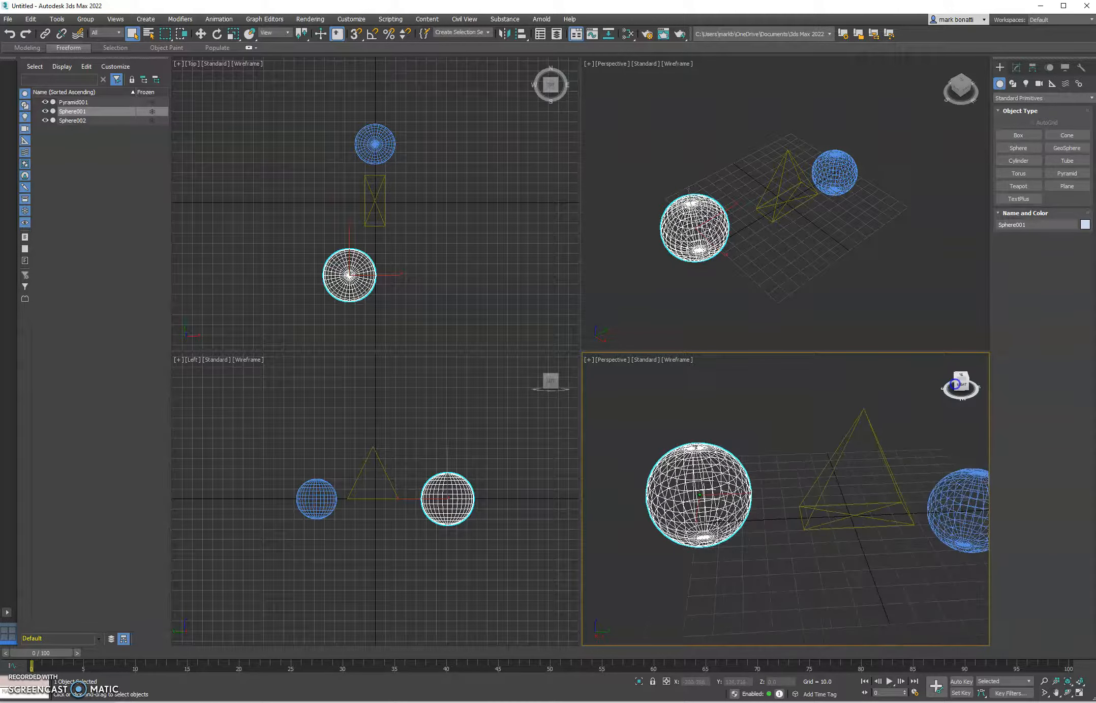
left_click(963, 385)
middle_click_drag(921, 390, 918, 447)
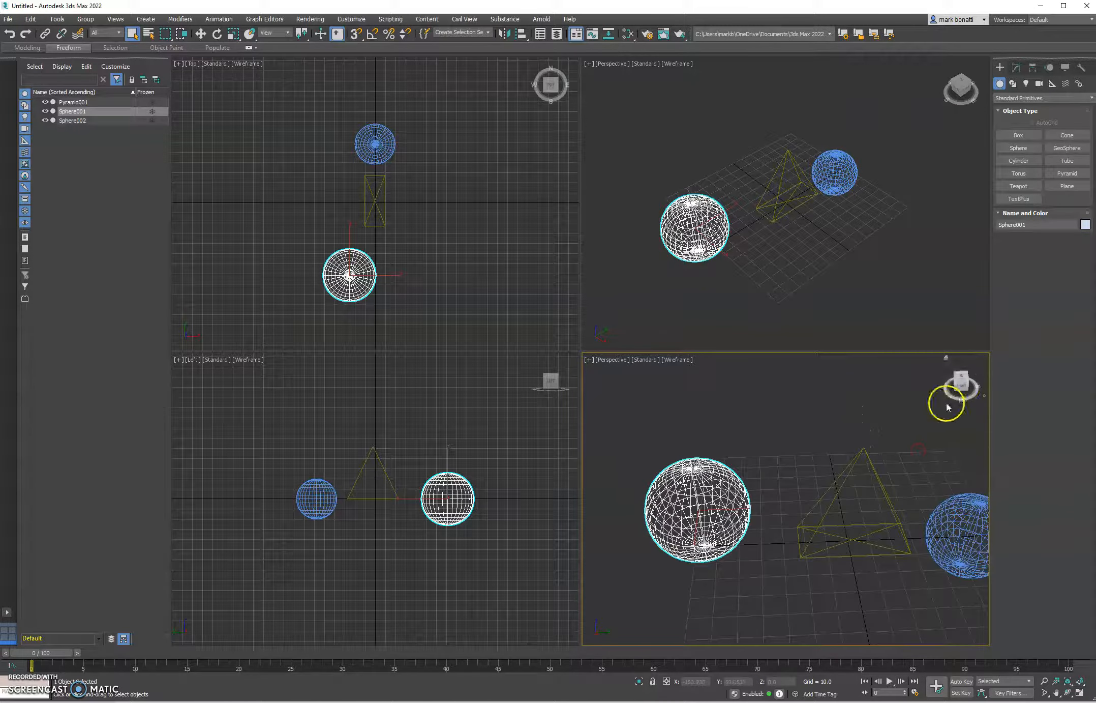
left_click(961, 383)
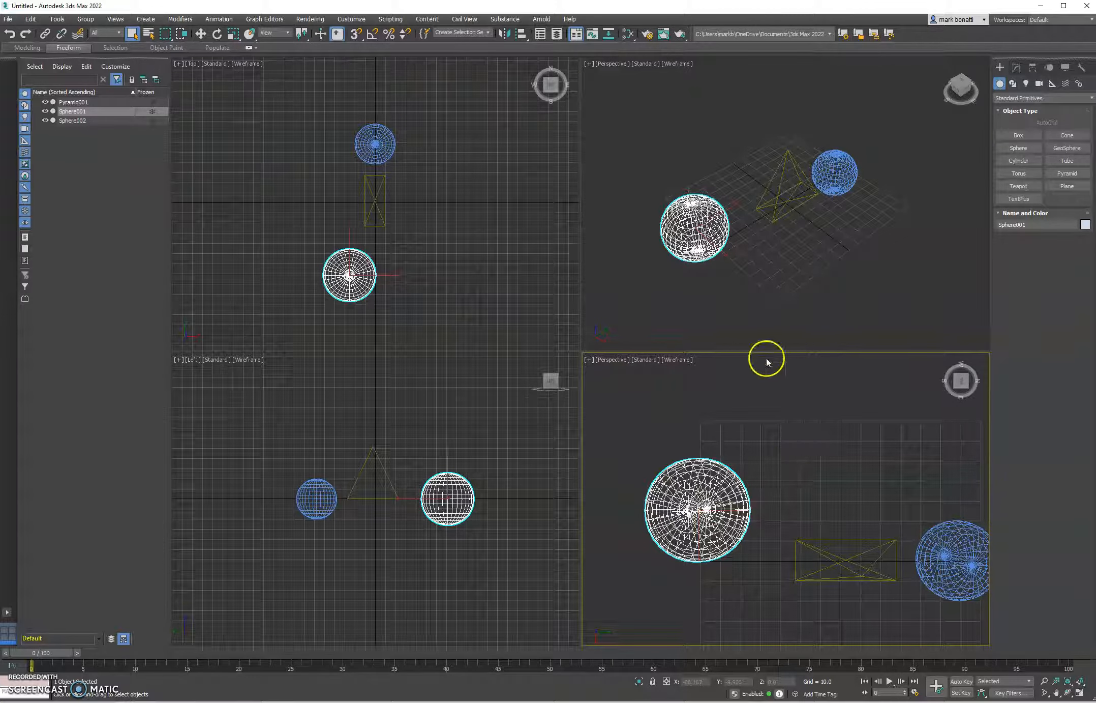
mouse_move(967, 379)
Step: Undock the Scene Explorer into a floating window and close it to give the viewports more room
left_click_drag(85, 61, 299, 92)
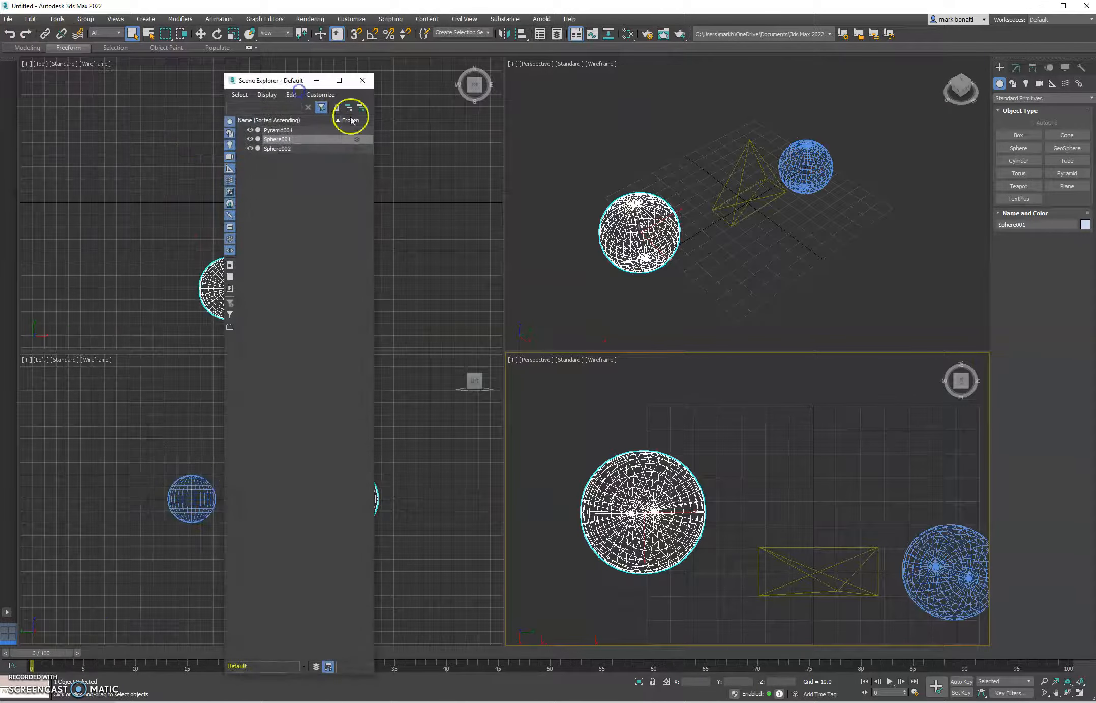
left_click_drag(276, 84, 286, 84)
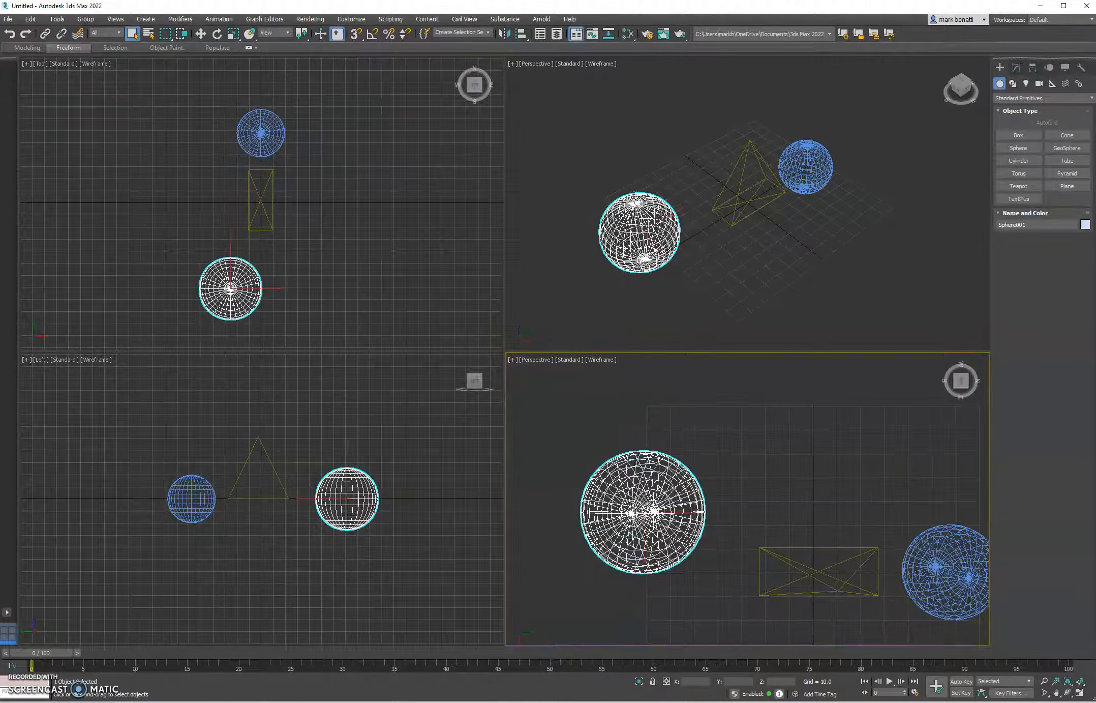
left_click_drag(1093, 98, 487, 104)
left_click(579, 107)
Step: Maximize the top-down Perspective viewport, zoom out to fit all three objects, and restore the four-viewport layout
left_click(1080, 693)
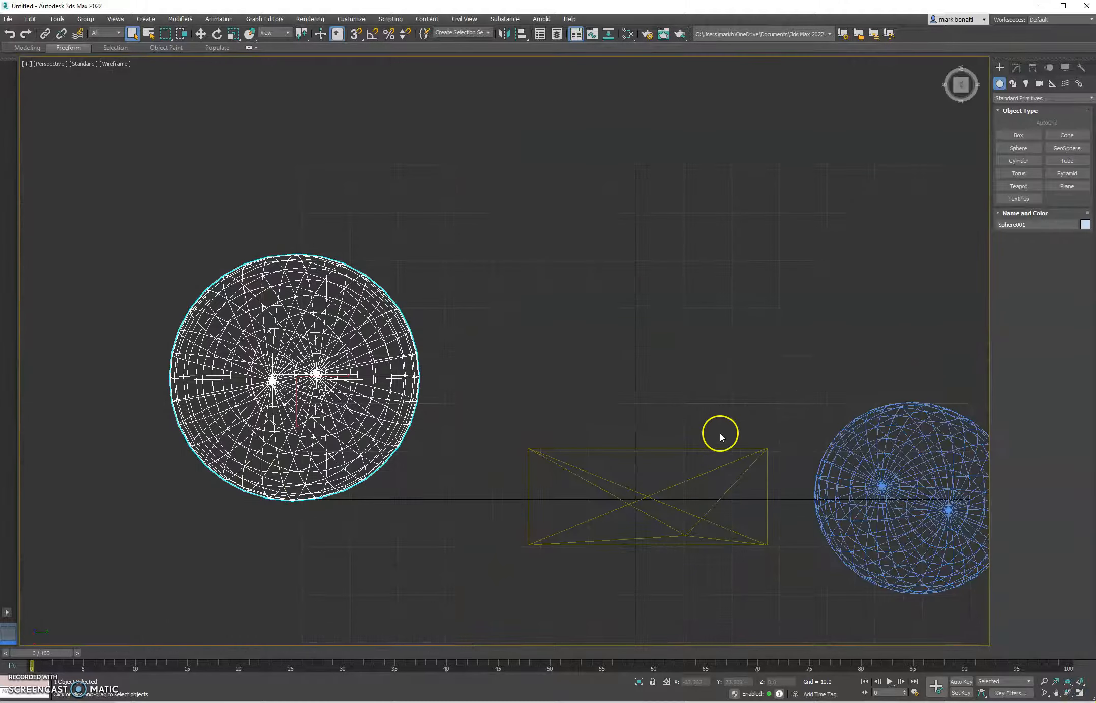
scroll(605, 429, "down", 5)
middle_click_drag(605, 433, 606, 363)
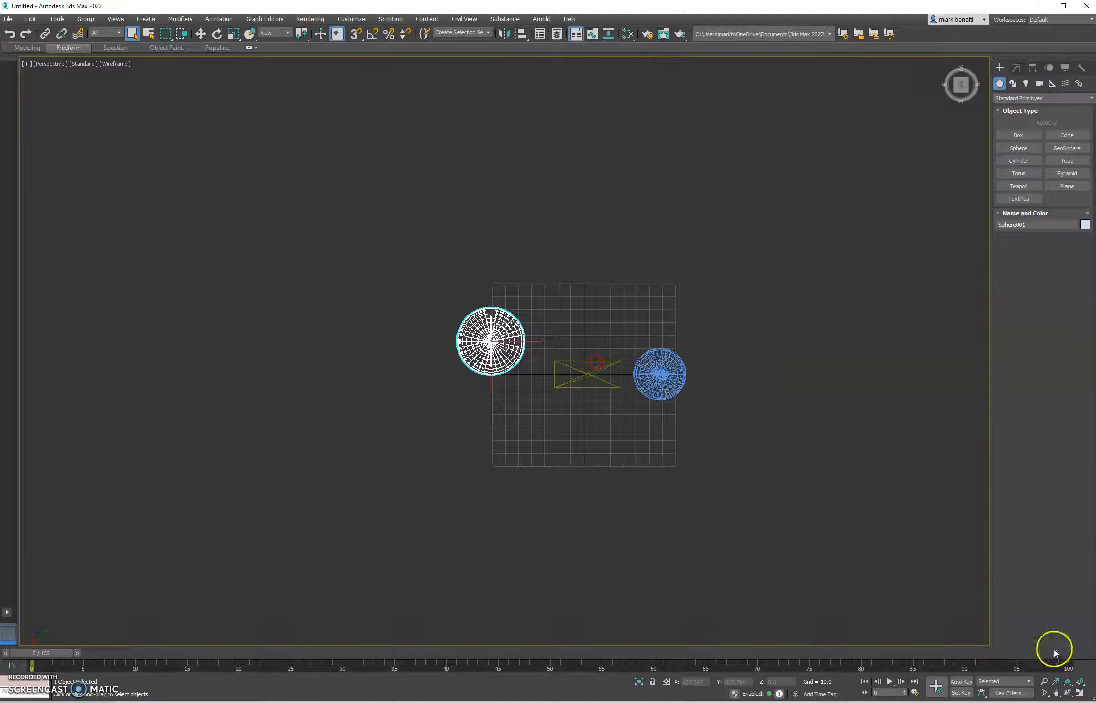
left_click(1080, 693)
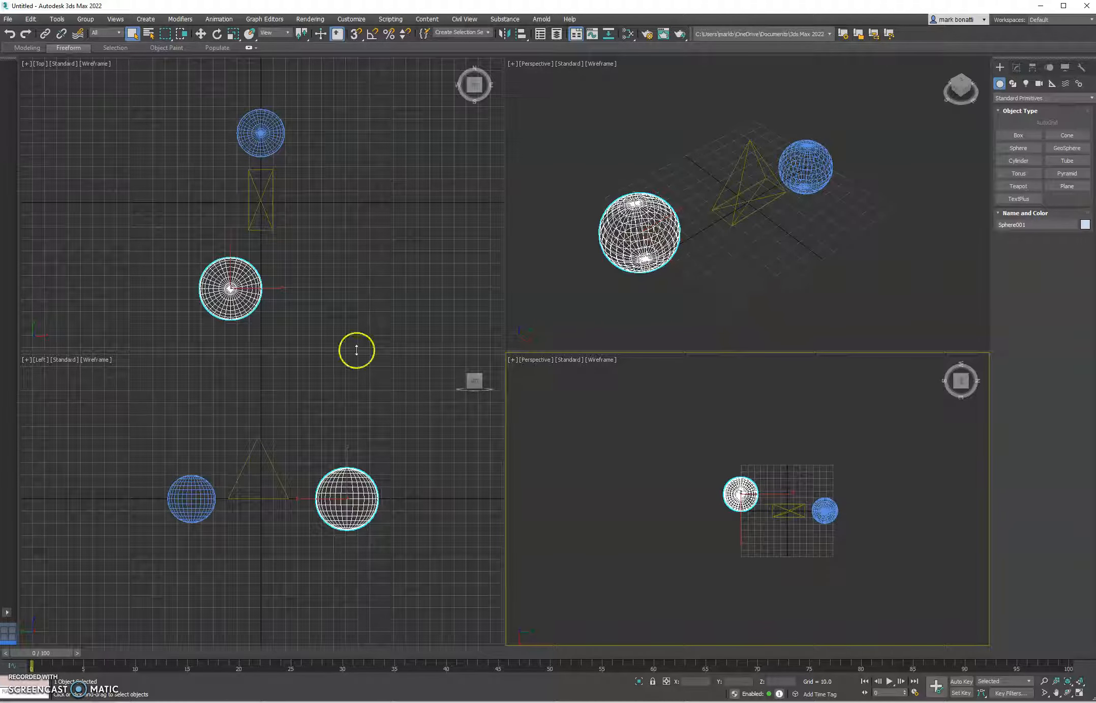
Step: Resize the four viewports from their shared corner so that the lower Perspective viewport is the largest
left_click_drag(503, 351, 652, 227)
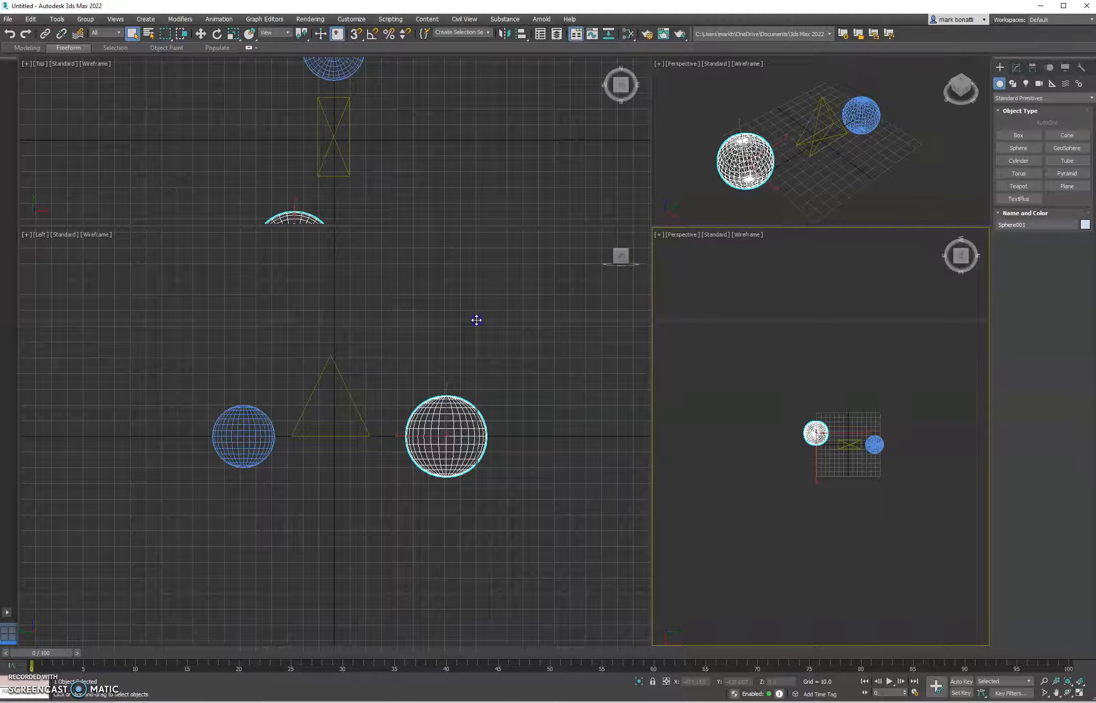
left_click_drag(475, 313, 475, 311)
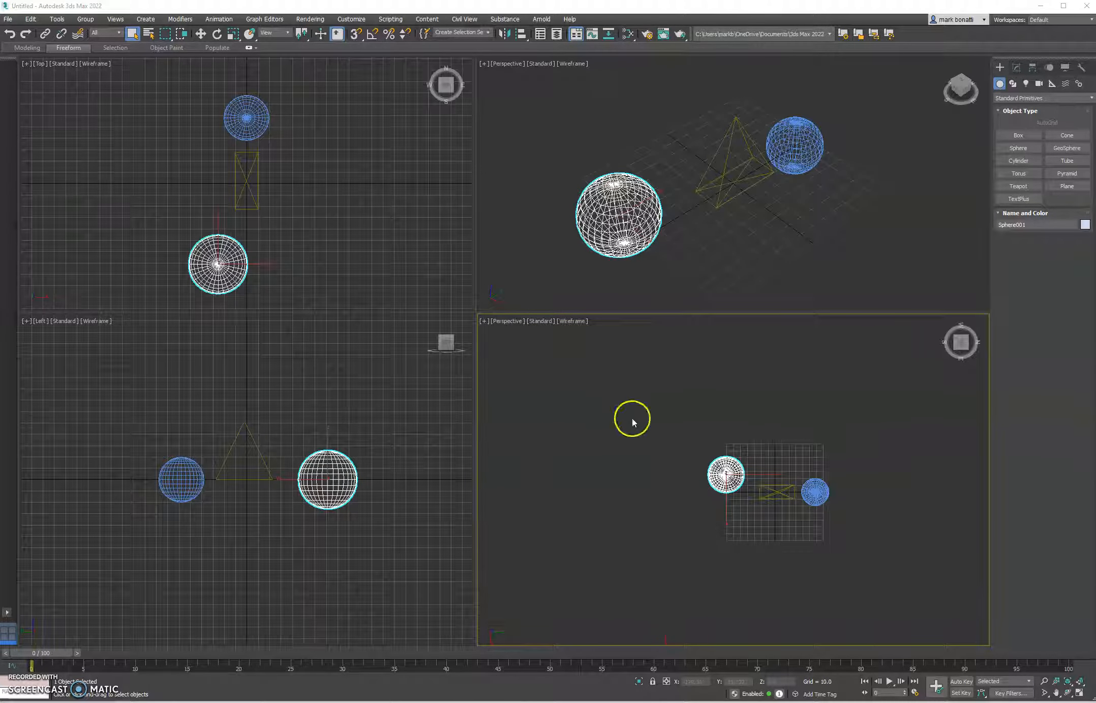
Step: Select the pyramid and both spheres together and delete them from the scene
left_click_drag(718, 423, 873, 538)
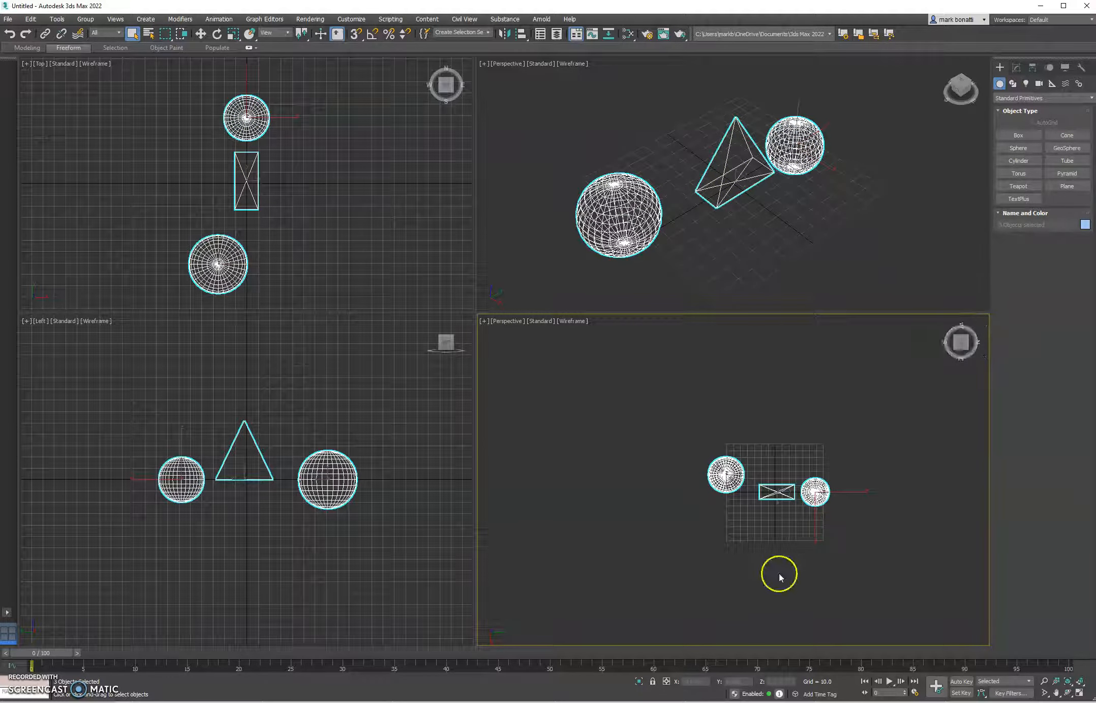
key("Delete")
middle_click_drag(822, 498, 781, 417)
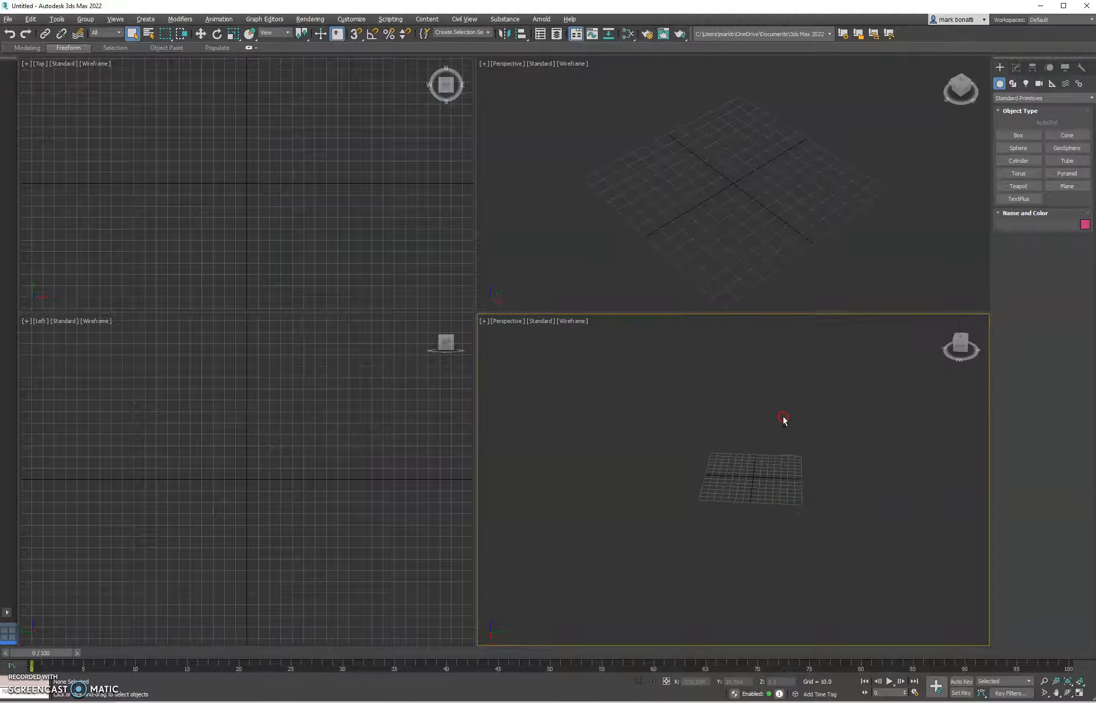
scroll(775, 457, "up", 3)
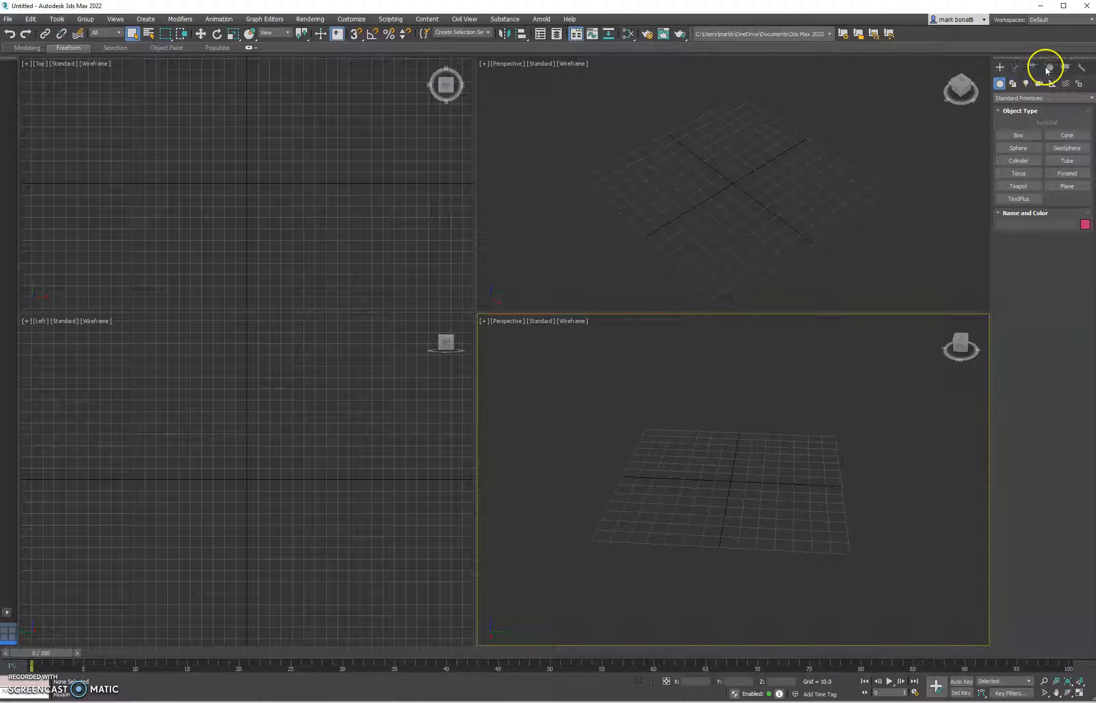
Step: Examine the Utilities, the Motion parameters with Assign Controller, and the Hierarchy pivot settings
left_click(1049, 67)
left_click(1077, 69)
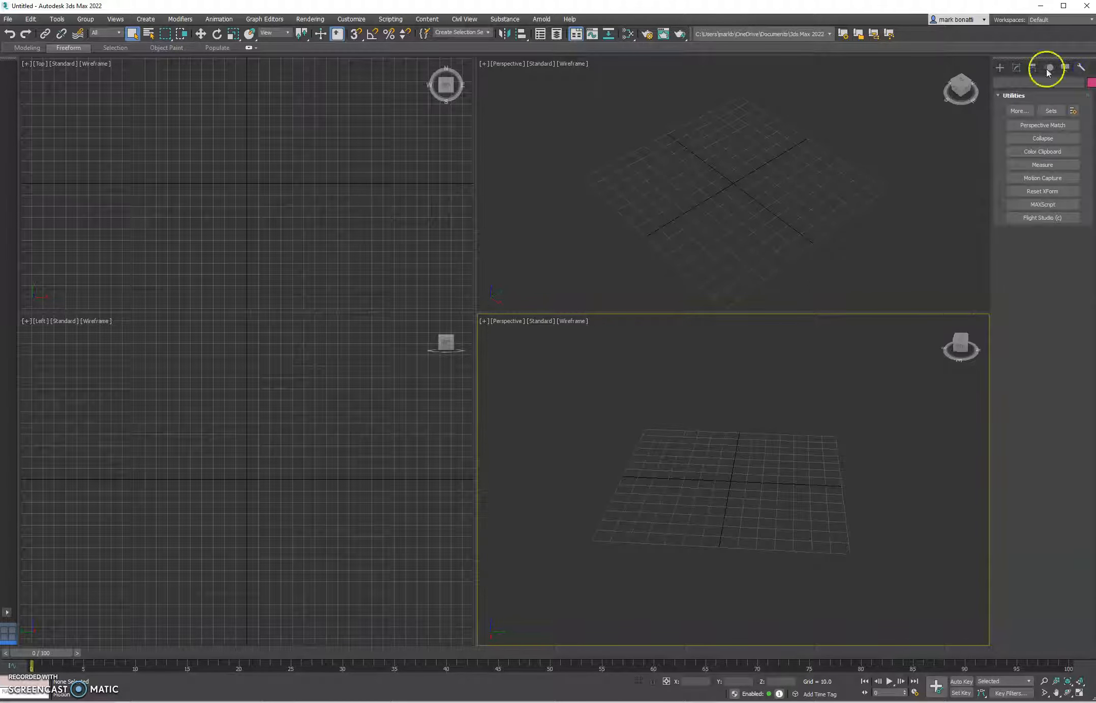
left_click(1048, 68)
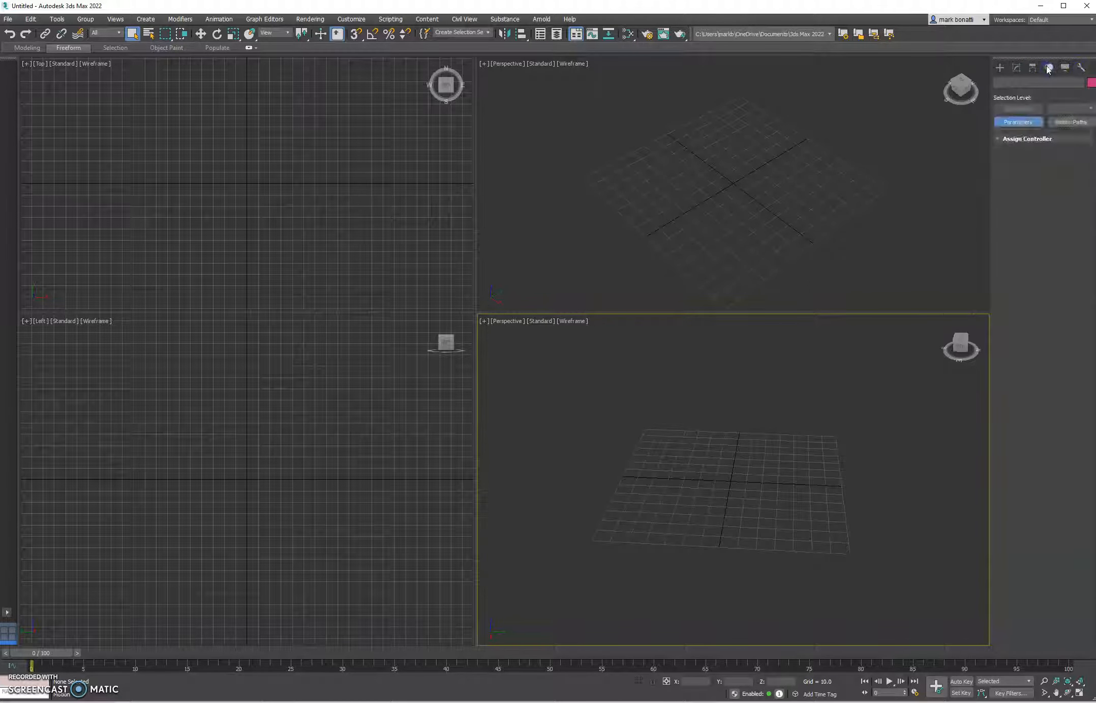
left_click(998, 140)
left_click(1032, 69)
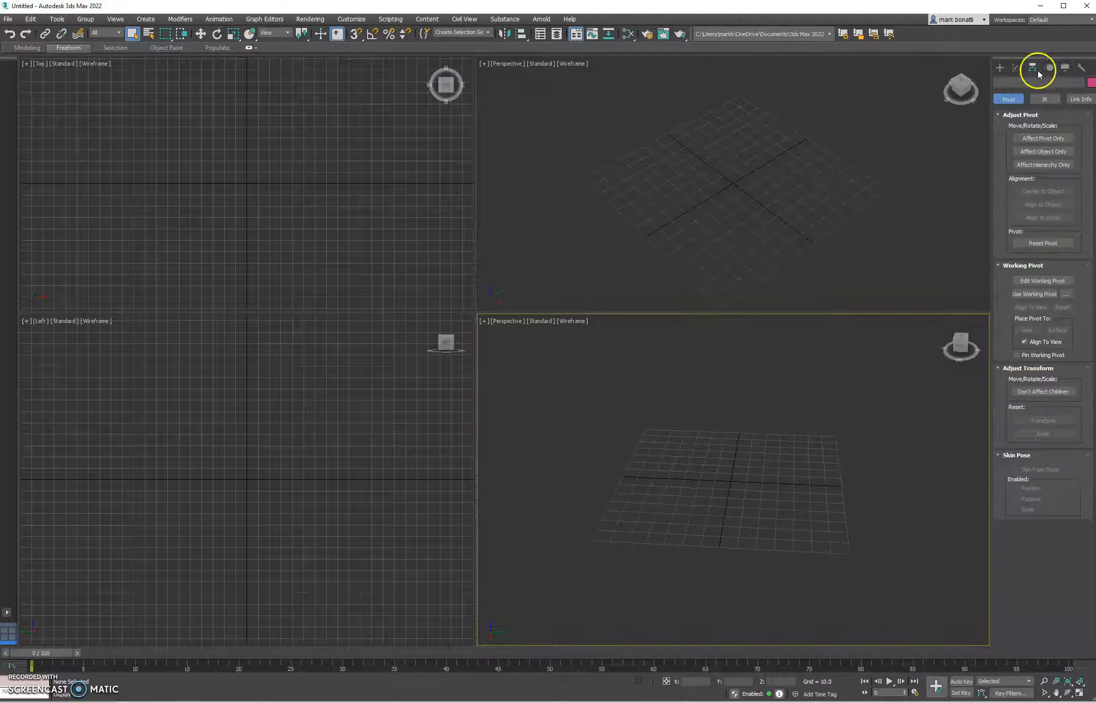
Step: Compare the Create panel's Standard Primitives with the empty Modify panel while nothing is selected
left_click(999, 68)
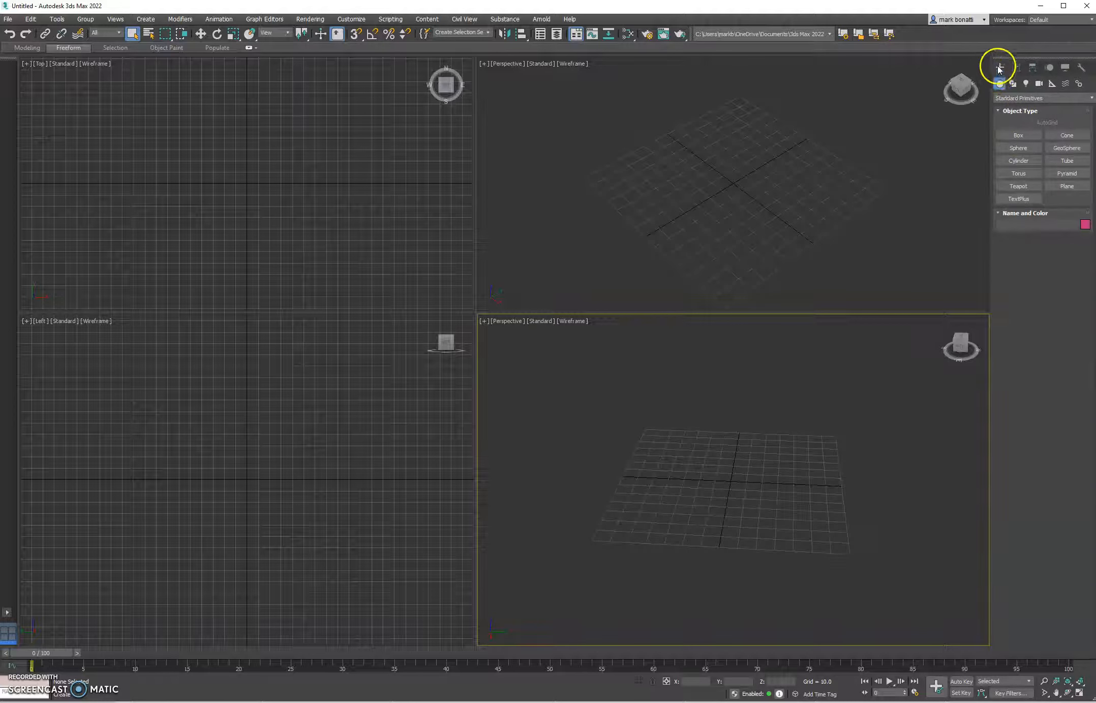
left_click(1016, 68)
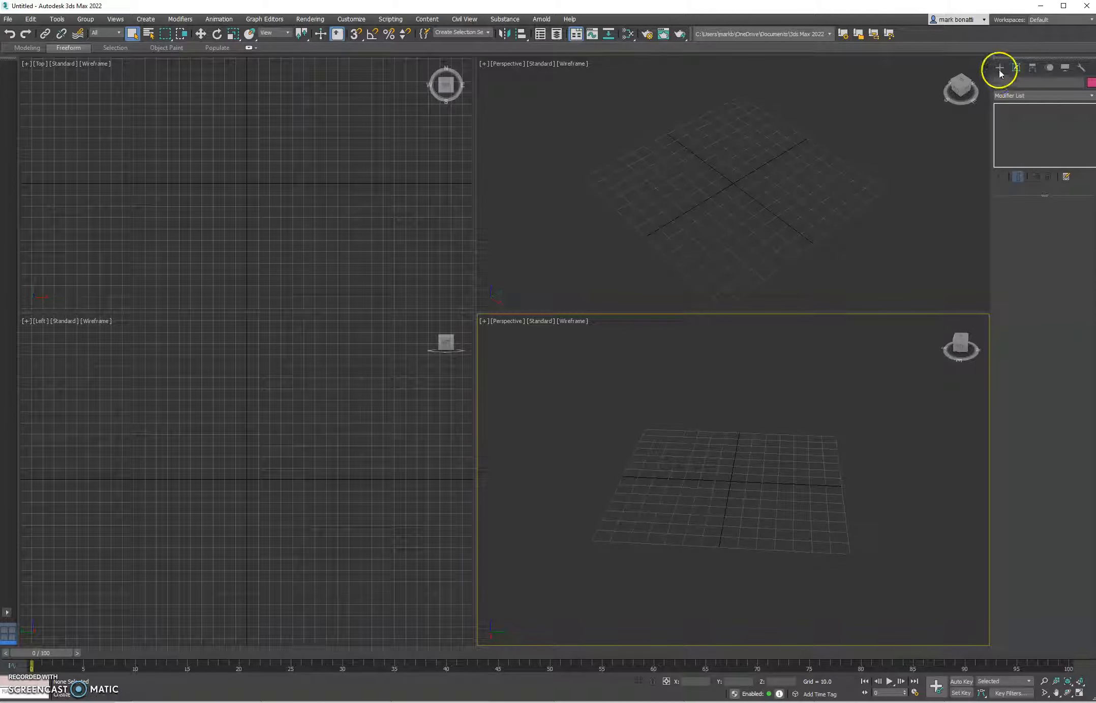
left_click(1000, 71)
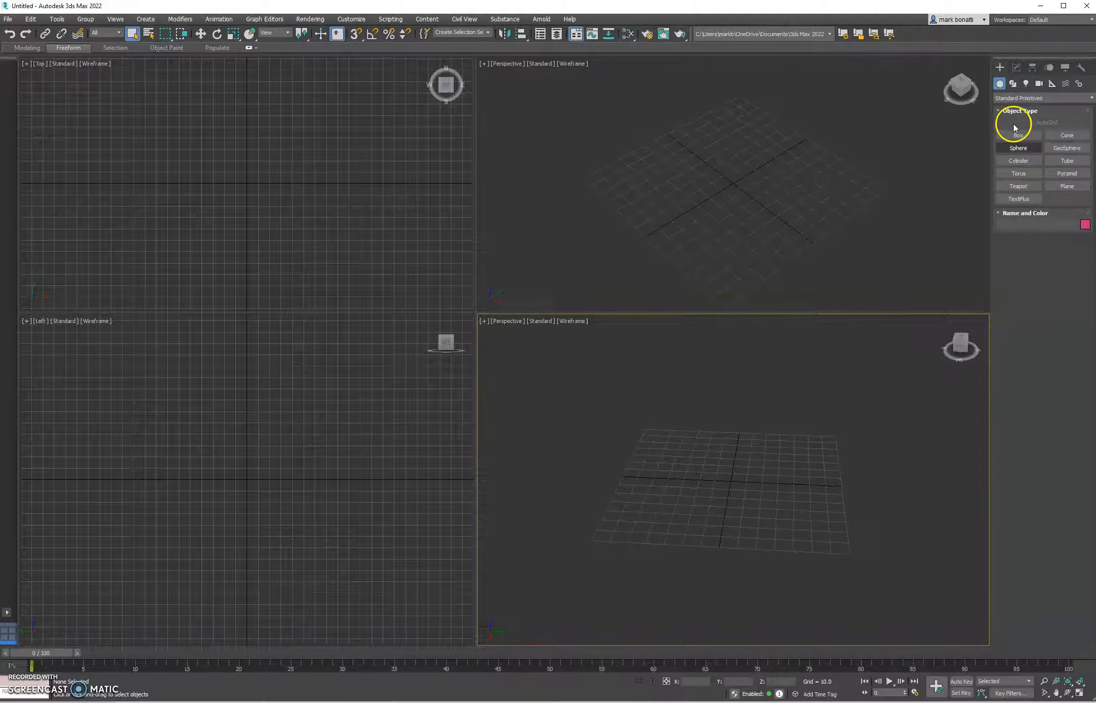
left_click(1017, 68)
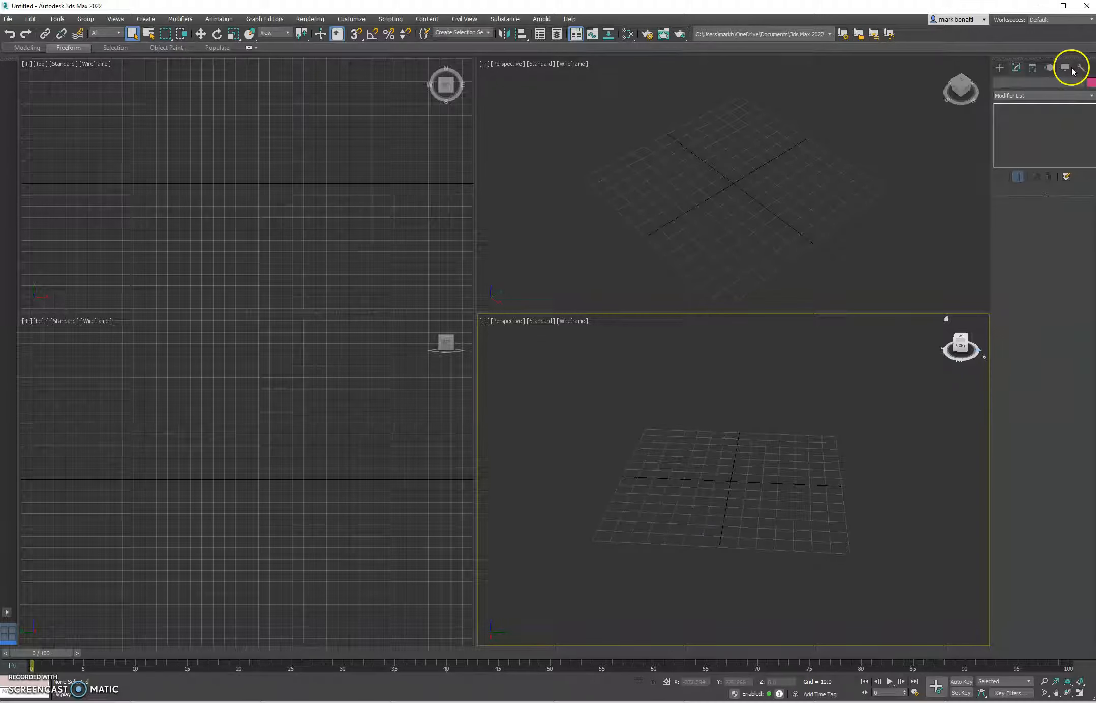
Step: Create a Standard Primitives box about 56 long, 47 wide and 36 high on the grid in the lower Perspective viewport
left_click(1000, 68)
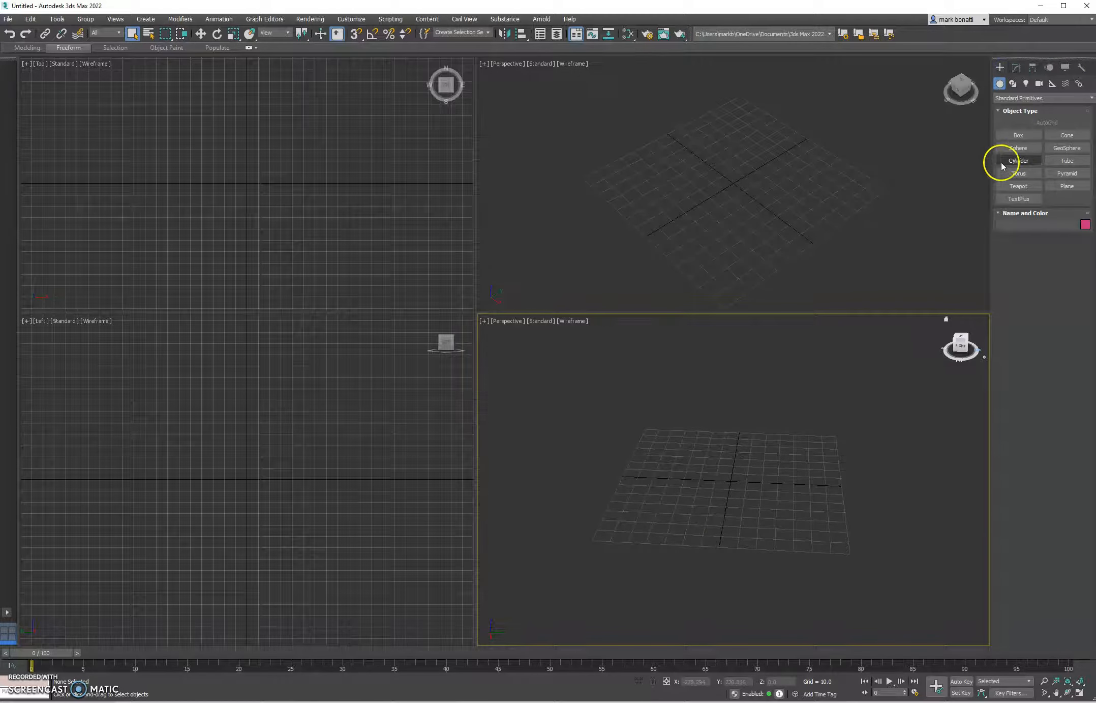
left_click(1019, 135)
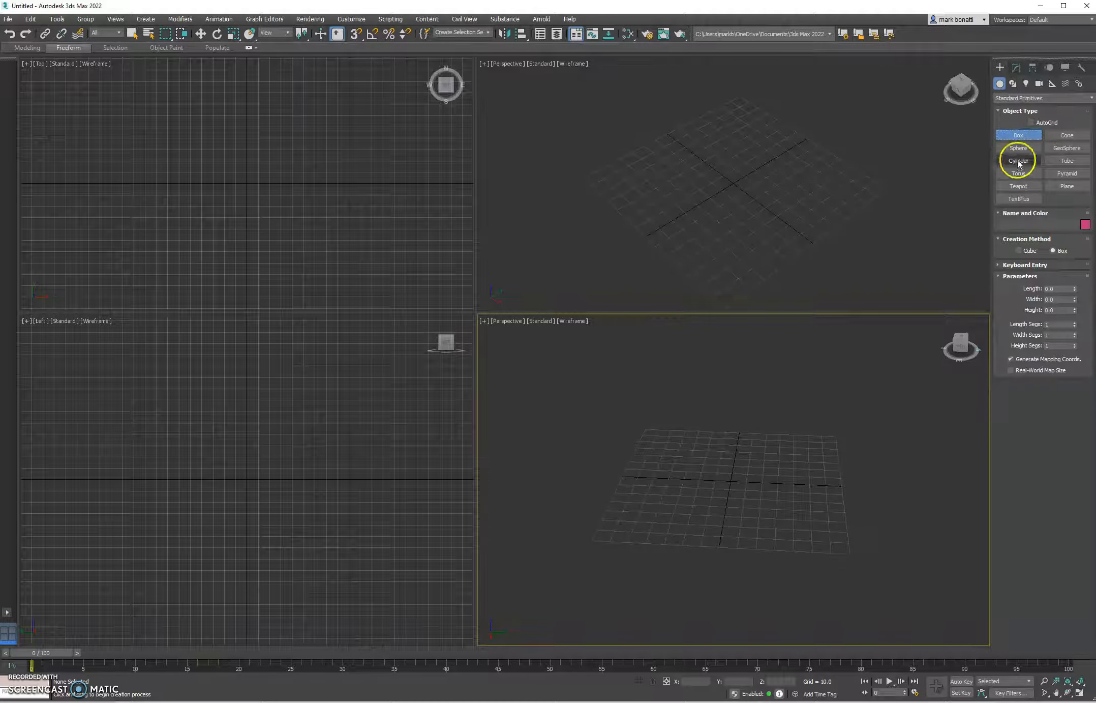
left_click_drag(702, 460, 782, 454)
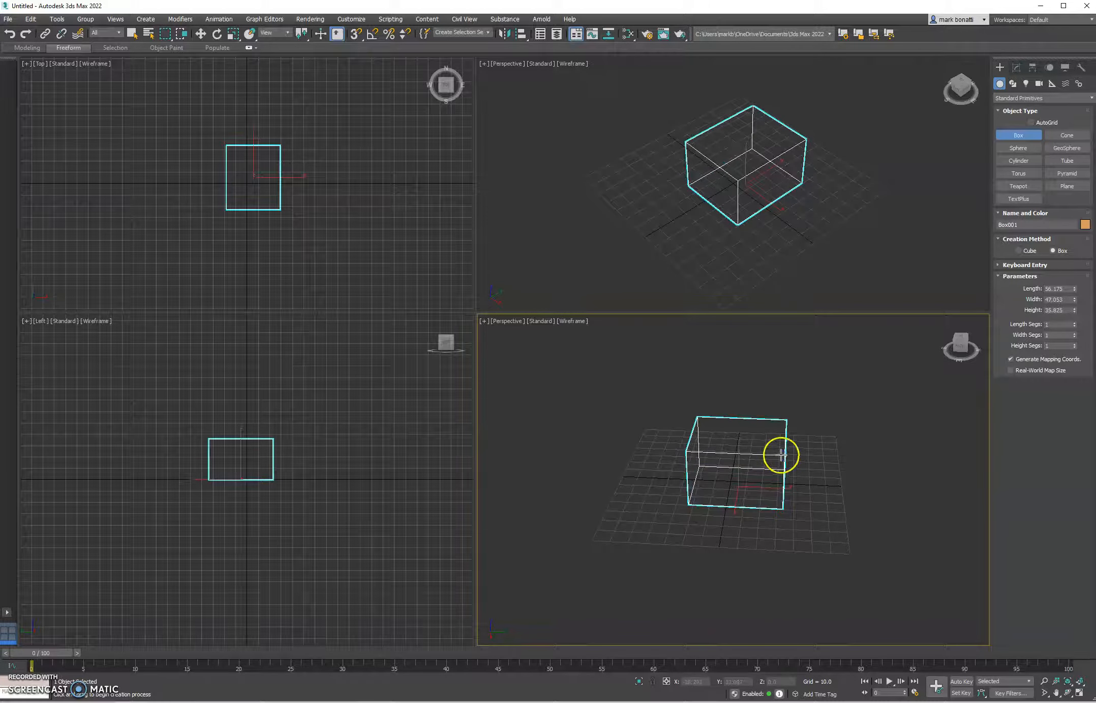
Step: Try Facets shading in the lower Perspective viewport, and set it to Default Shading
left_click(570, 326)
left_click(598, 342)
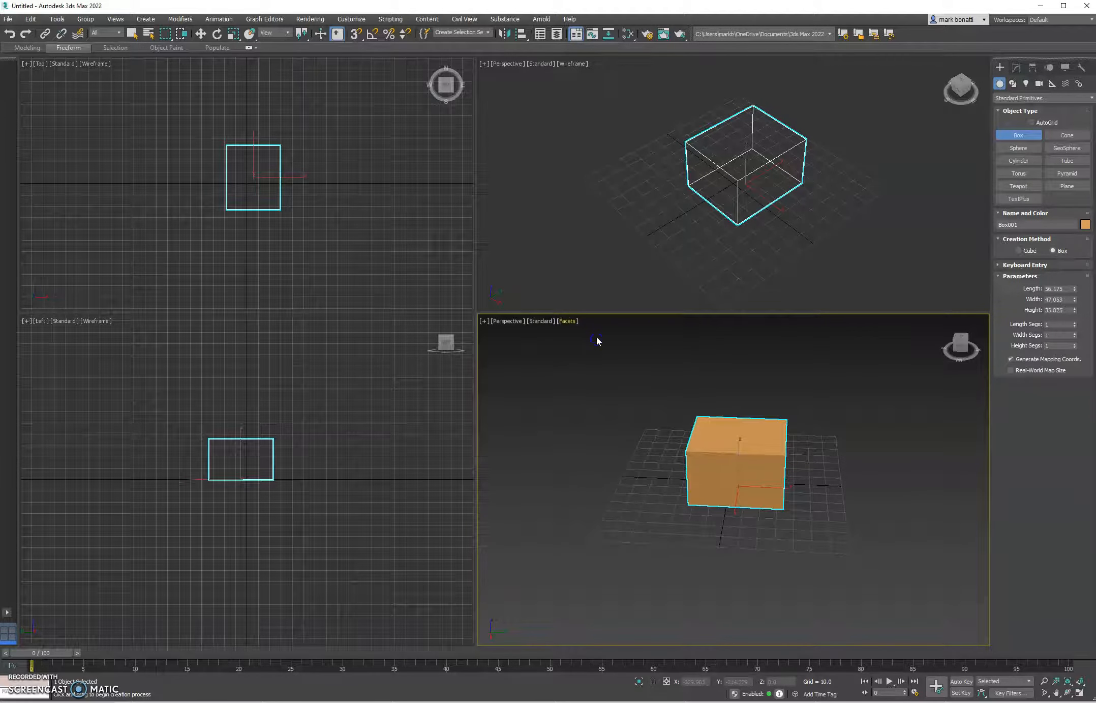
left_click(569, 326)
left_click(601, 333)
middle_click_drag(759, 501, 807, 473, "alt")
Step: Create an Extended Primitives gengon beside the box with a radius of about 26, fillet about 9 and height about 40
left_click(1003, 142)
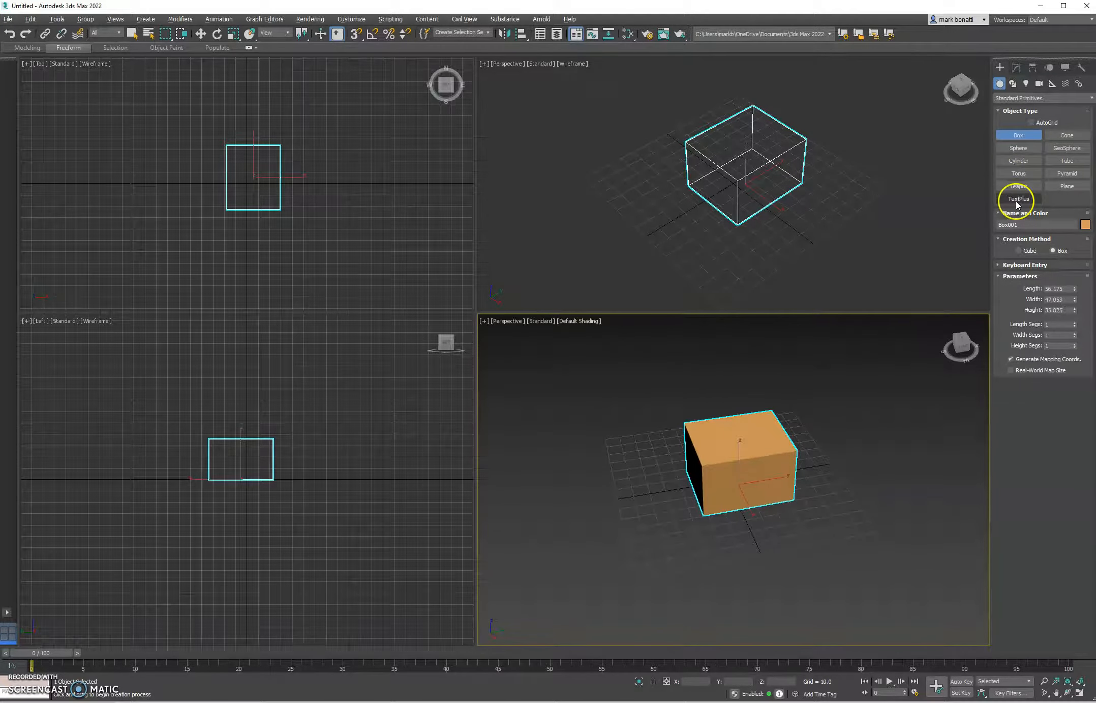
left_click(1033, 102)
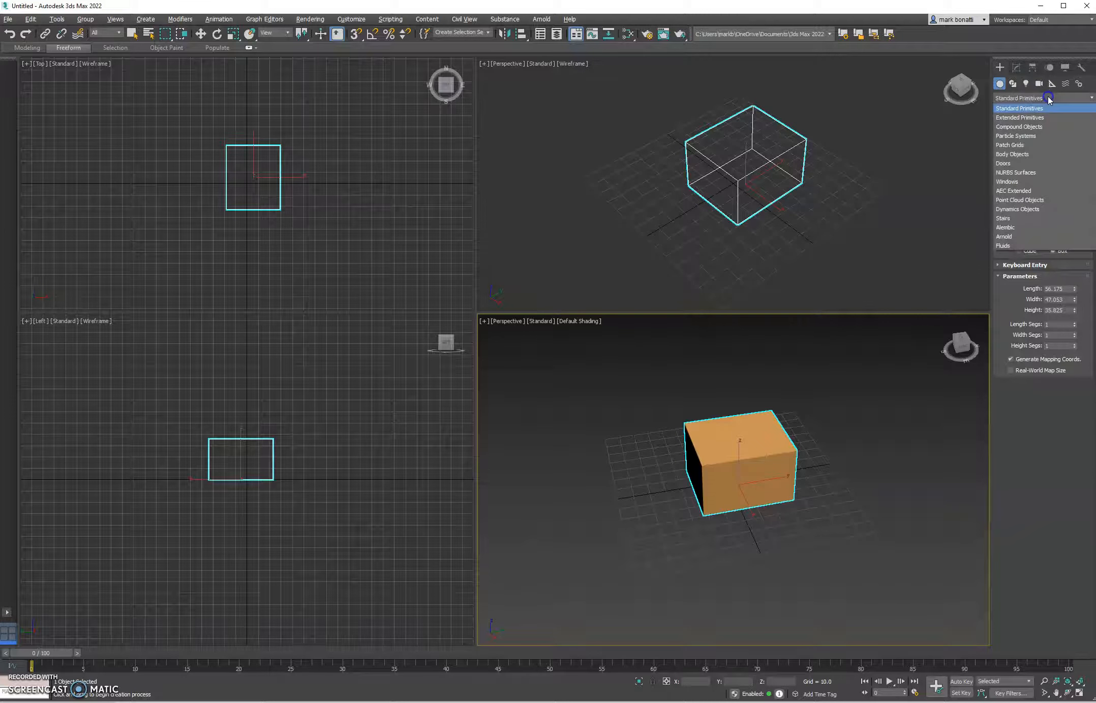
left_click(1033, 118)
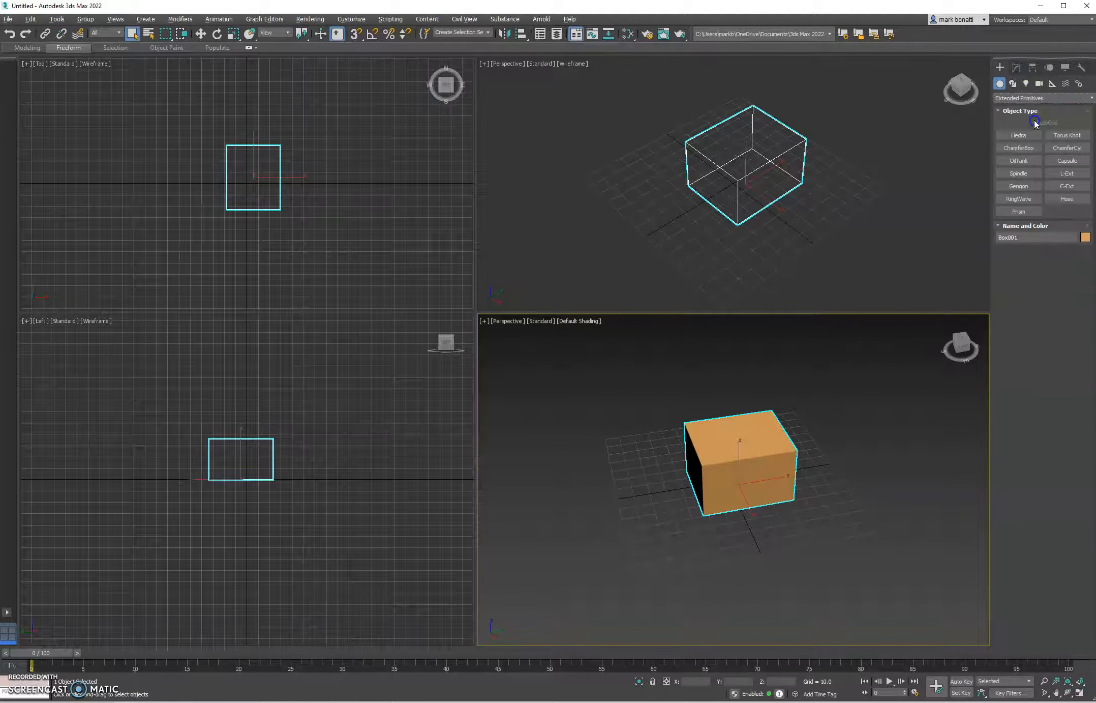
left_click(1021, 186)
left_click_drag(605, 495, 623, 511)
left_click(615, 462)
left_click(631, 482)
left_click(633, 440)
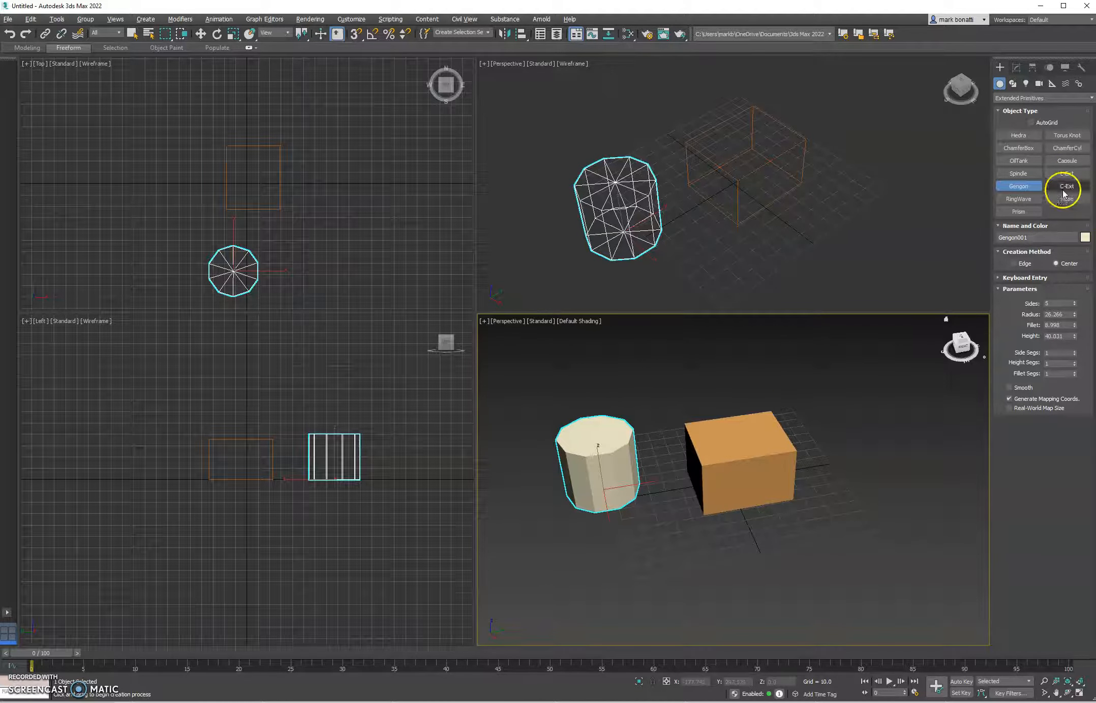
left_click(1067, 135)
left_click_drag(856, 545, 873, 596)
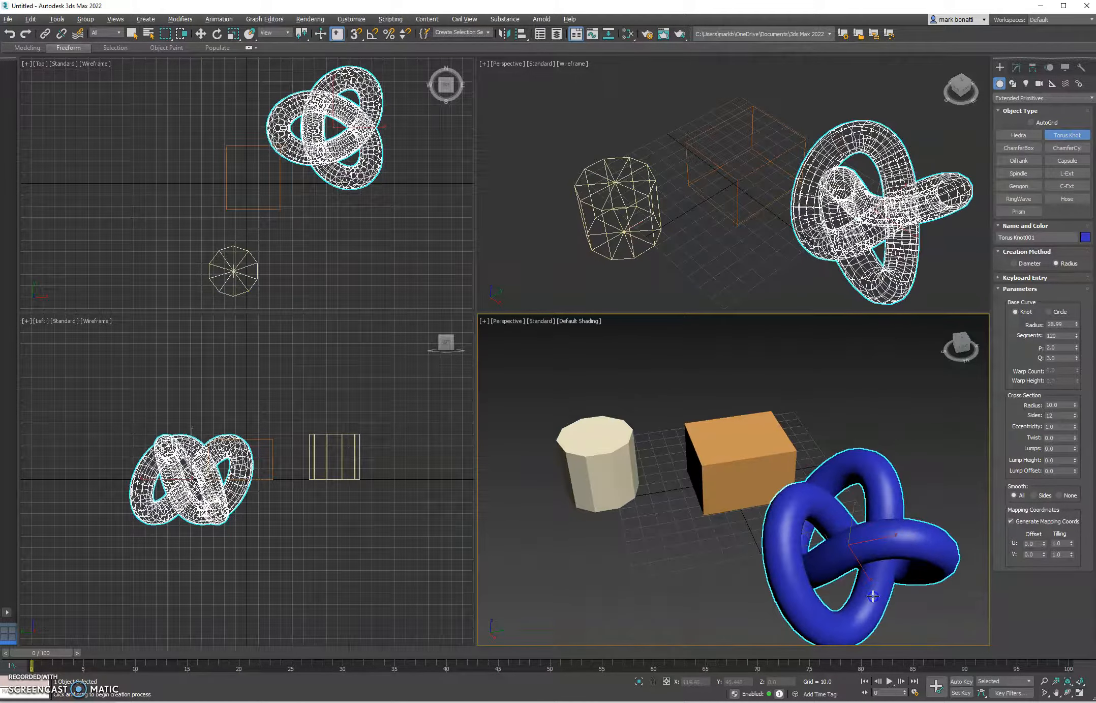
middle_click_drag(885, 595, 825, 572)
key("super")
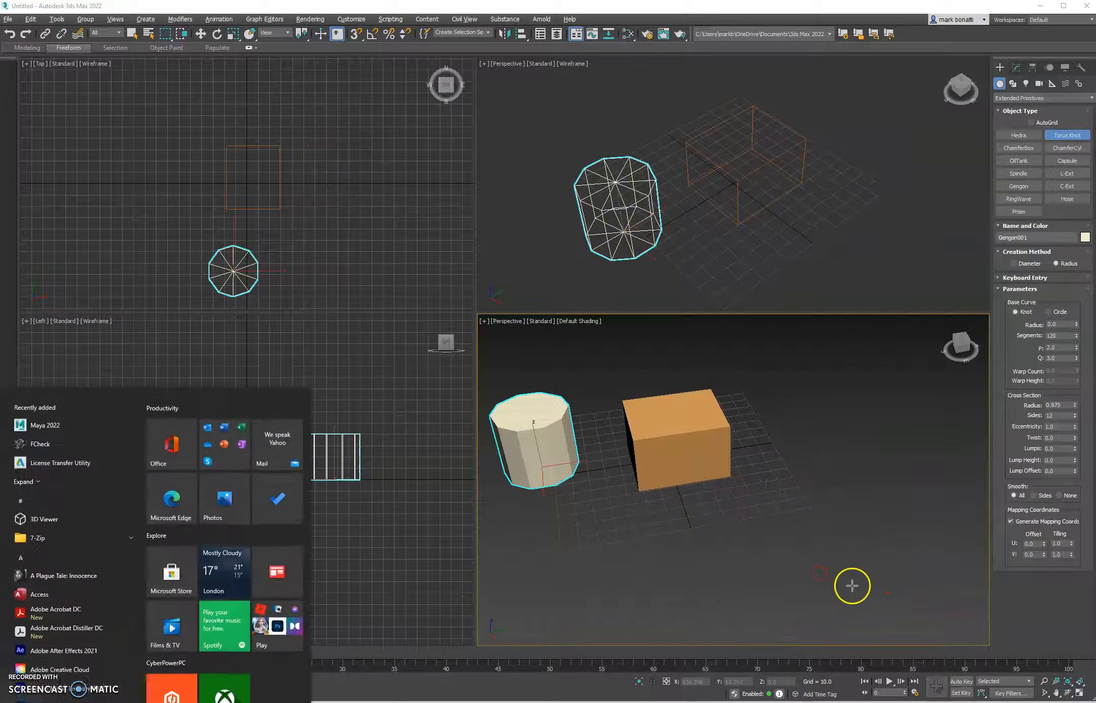
right_click(786, 484)
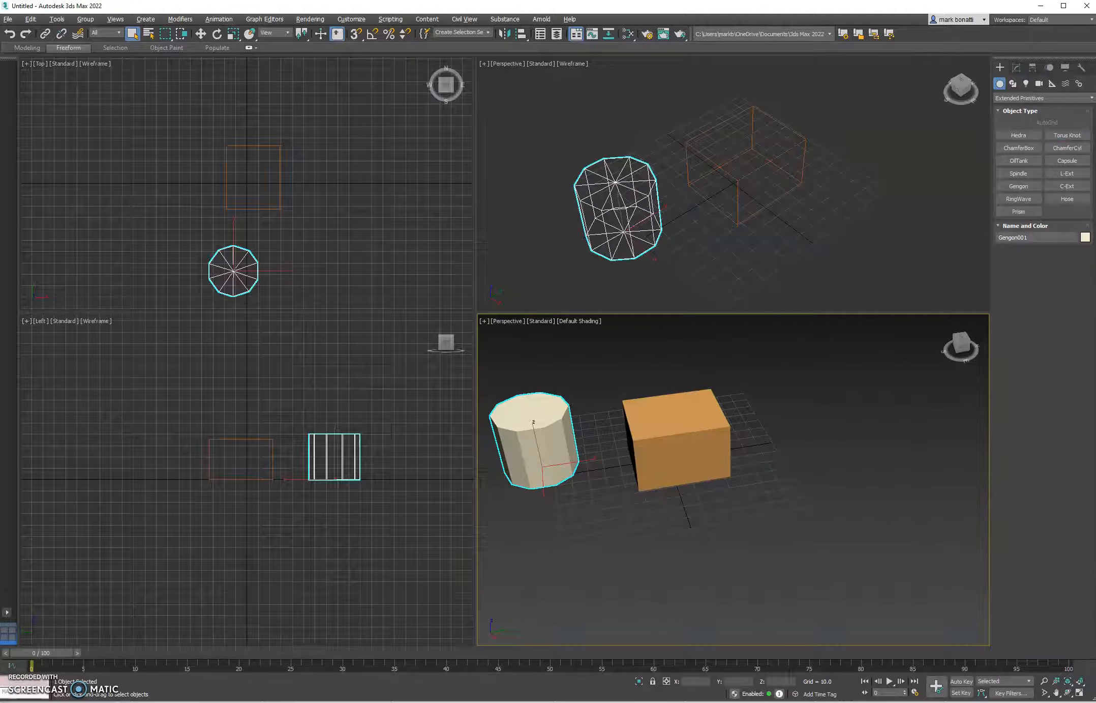
Step: Switch the selection between the gengon and the box, ending on the box, and open its parameters for modification
middle_click_drag(794, 492, 807, 494)
left_click(680, 418)
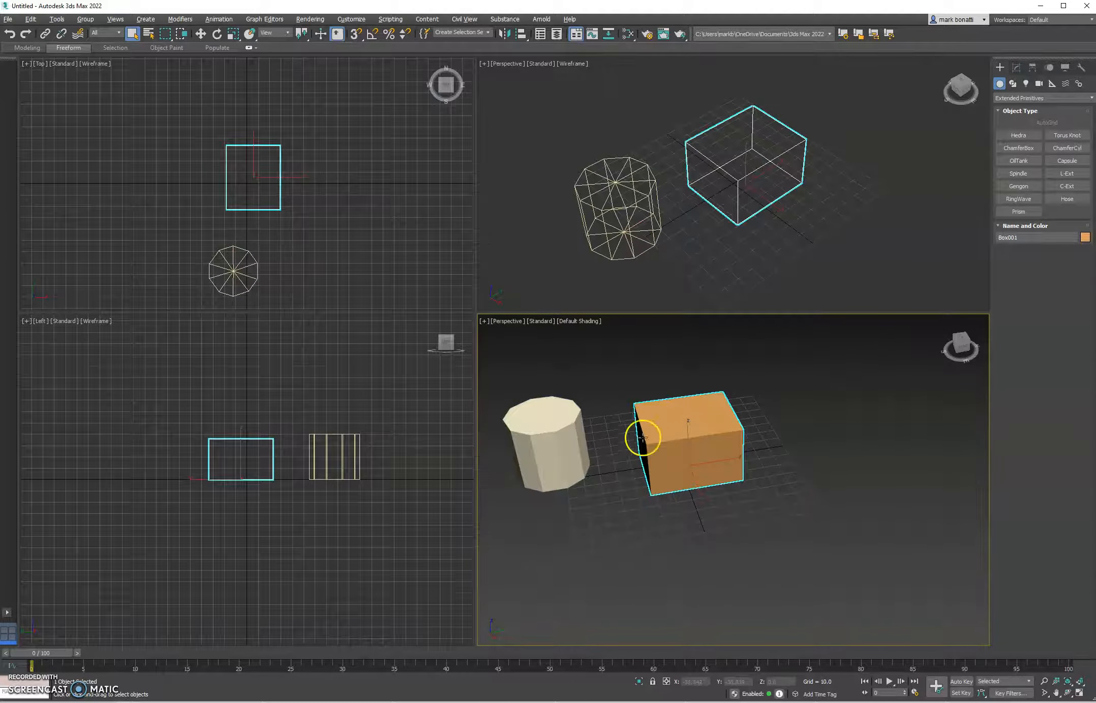
left_click(560, 431)
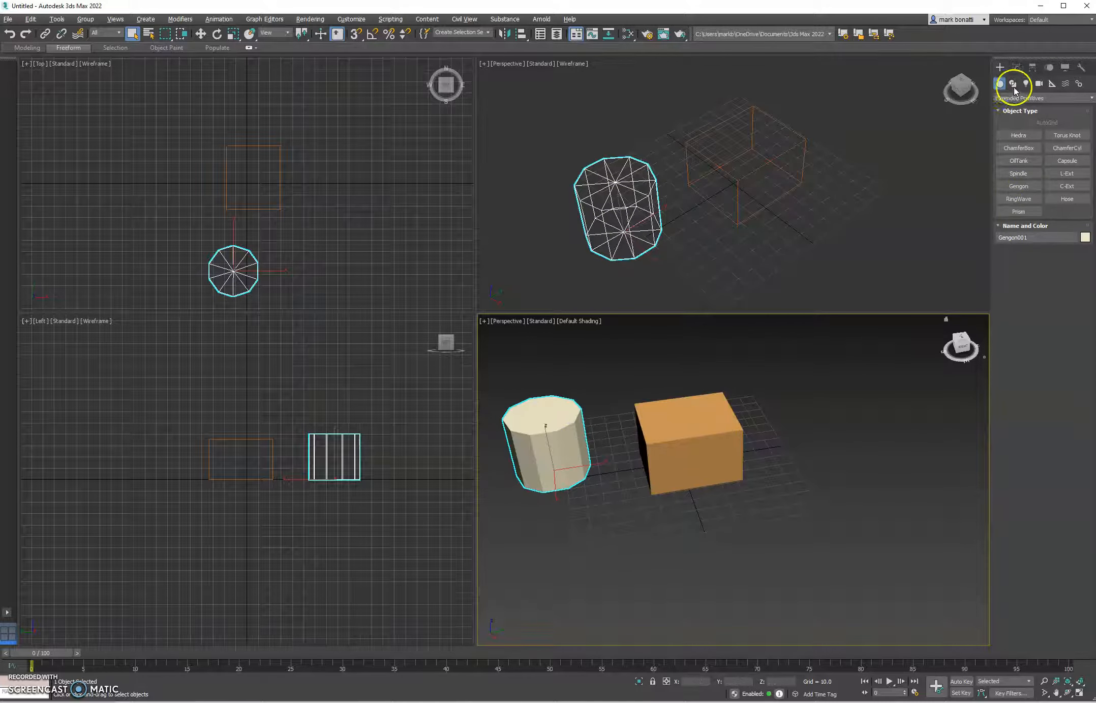
left_click(694, 416)
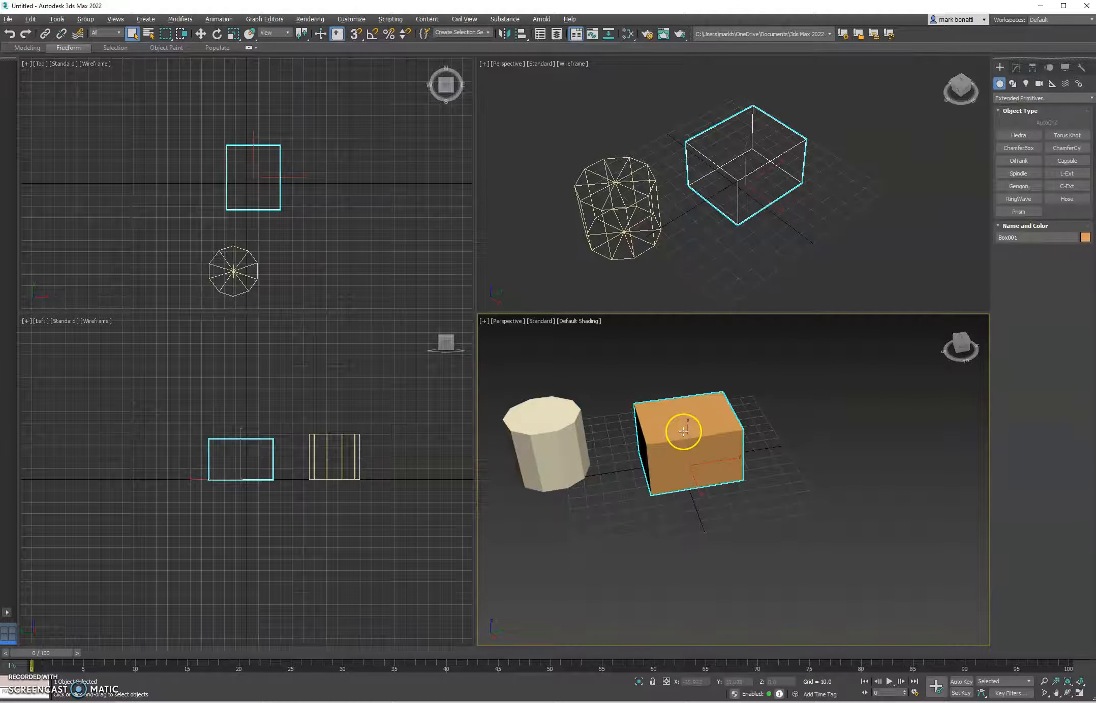
left_click(1016, 68)
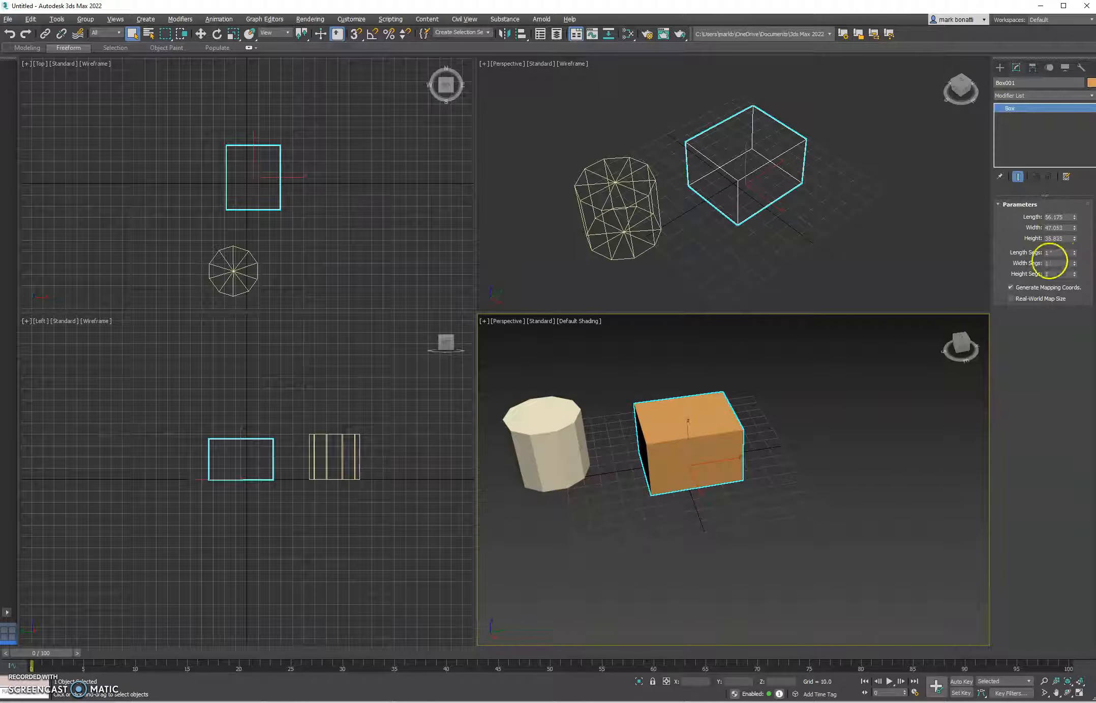
Step: Set the box's length segments to 3, width segments to 3 and height segments to 2
left_click(1076, 251)
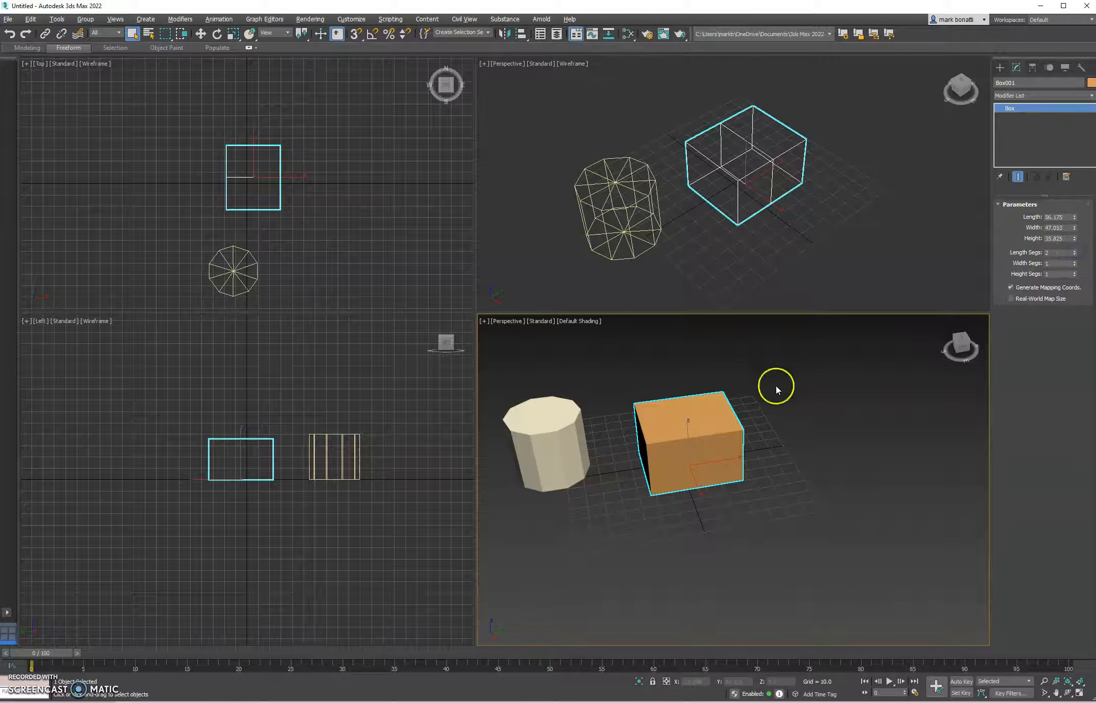
middle_click_drag(762, 207, 735, 248)
scroll(734, 206, "up", 3)
scroll(734, 206, "down", 2)
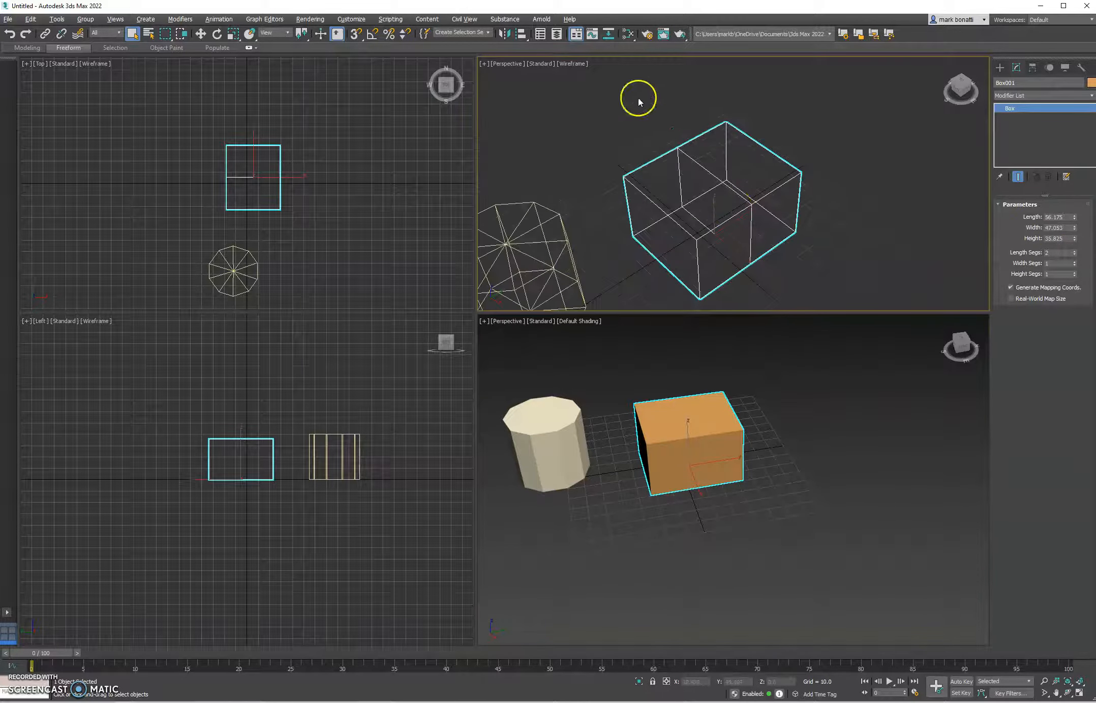
left_click(1075, 251)
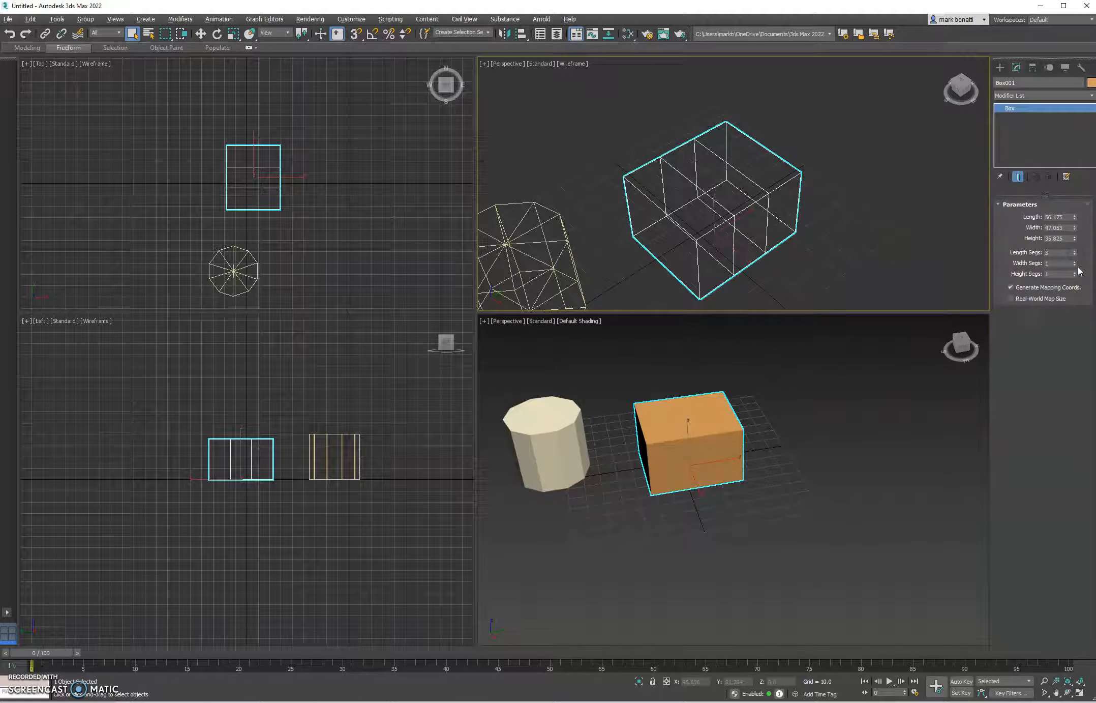
left_click(1075, 261)
left_click(1075, 261)
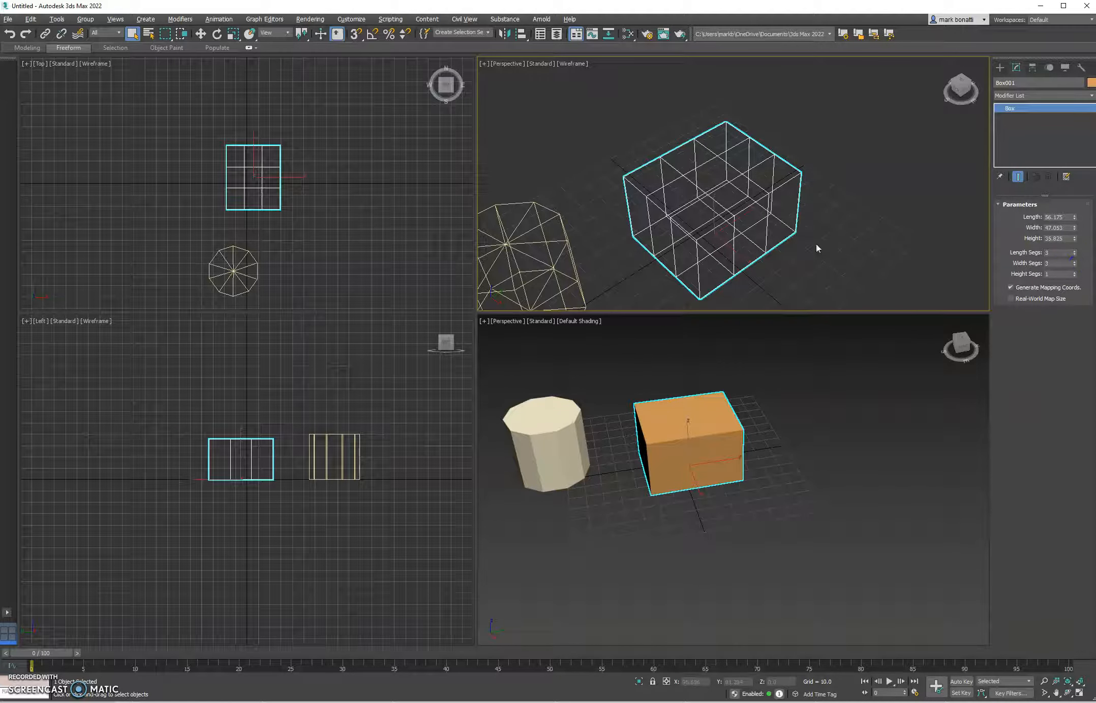
left_click(1073, 273)
mouse_move(757, 260)
middle_mouse_down("alt")
mouse_move(750, 217)
mouse_move(656, 269)
mouse_move(717, 249)
middle_mouse_up("alt")
Step: Turn on Edged Faces in the lower Perspective viewport and review its shading options
middle_click_drag(750, 450, 782, 469)
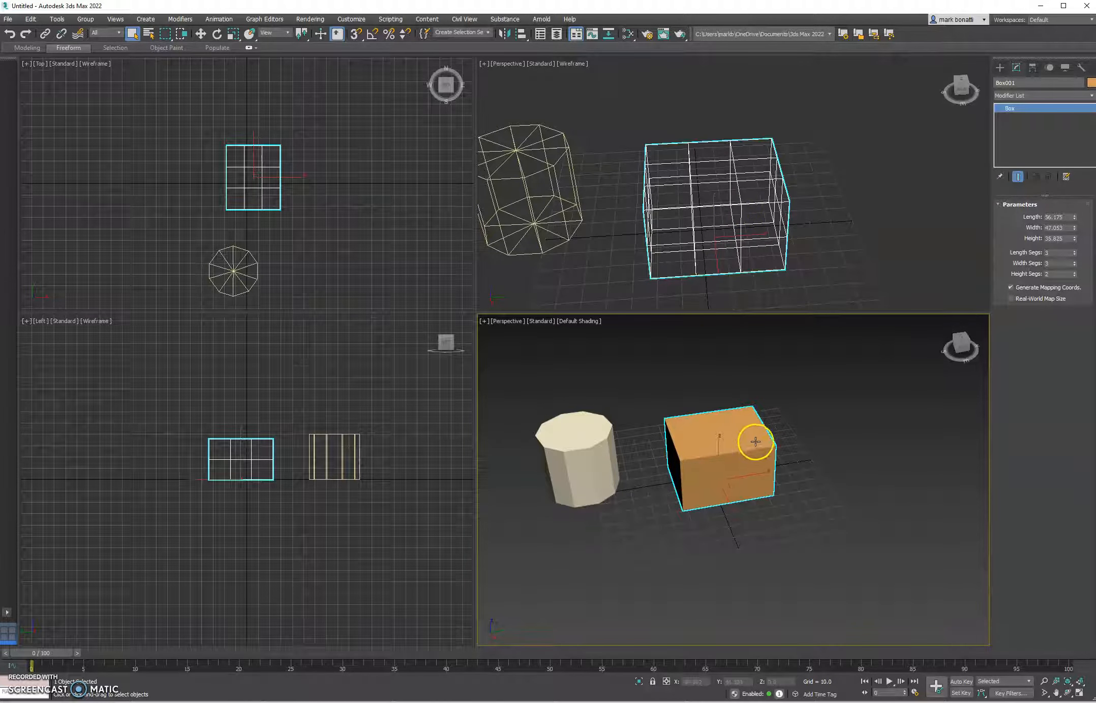
key("F4")
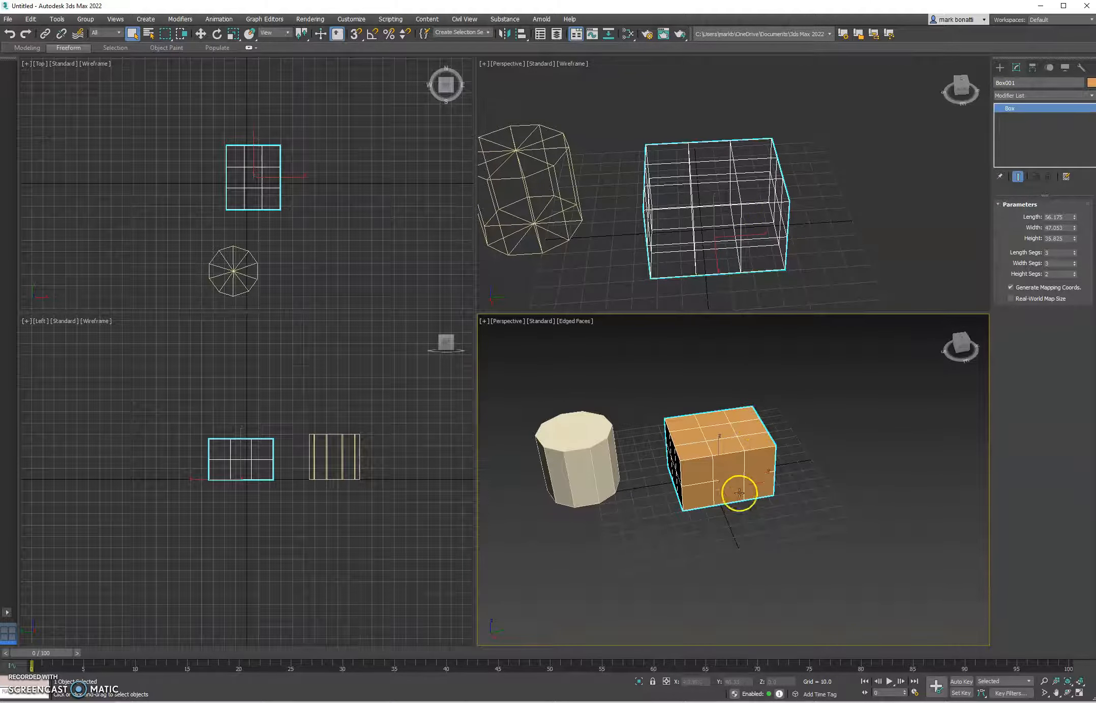
middle_click_drag(710, 474, 697, 494, "alt")
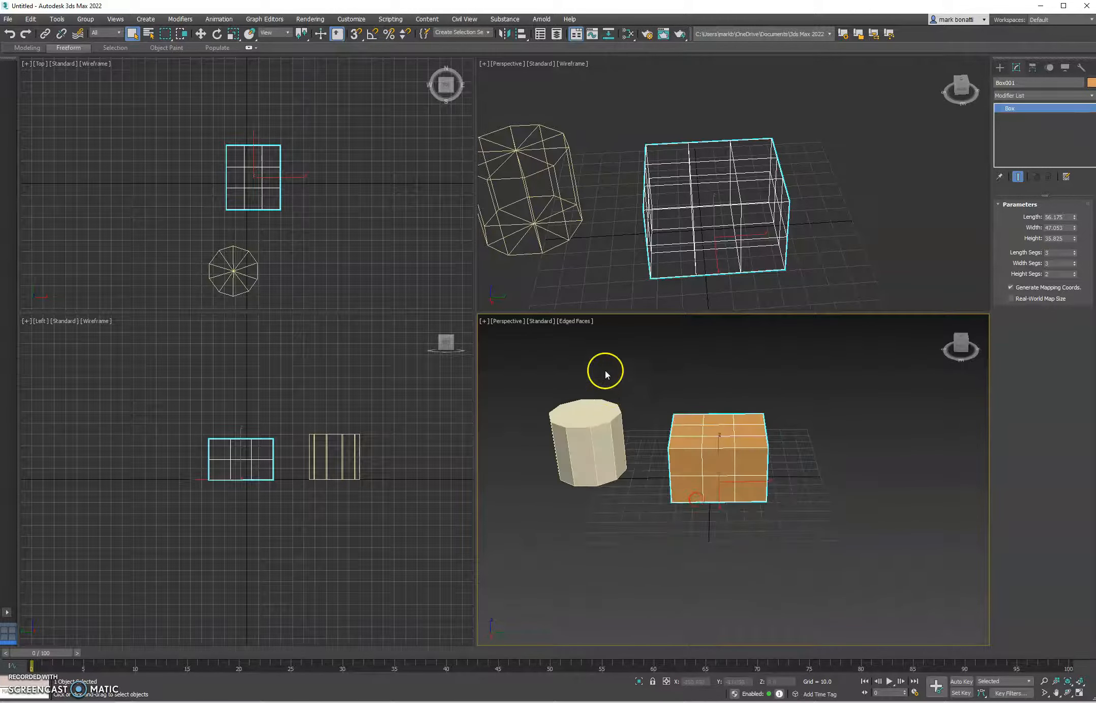
left_click(575, 323)
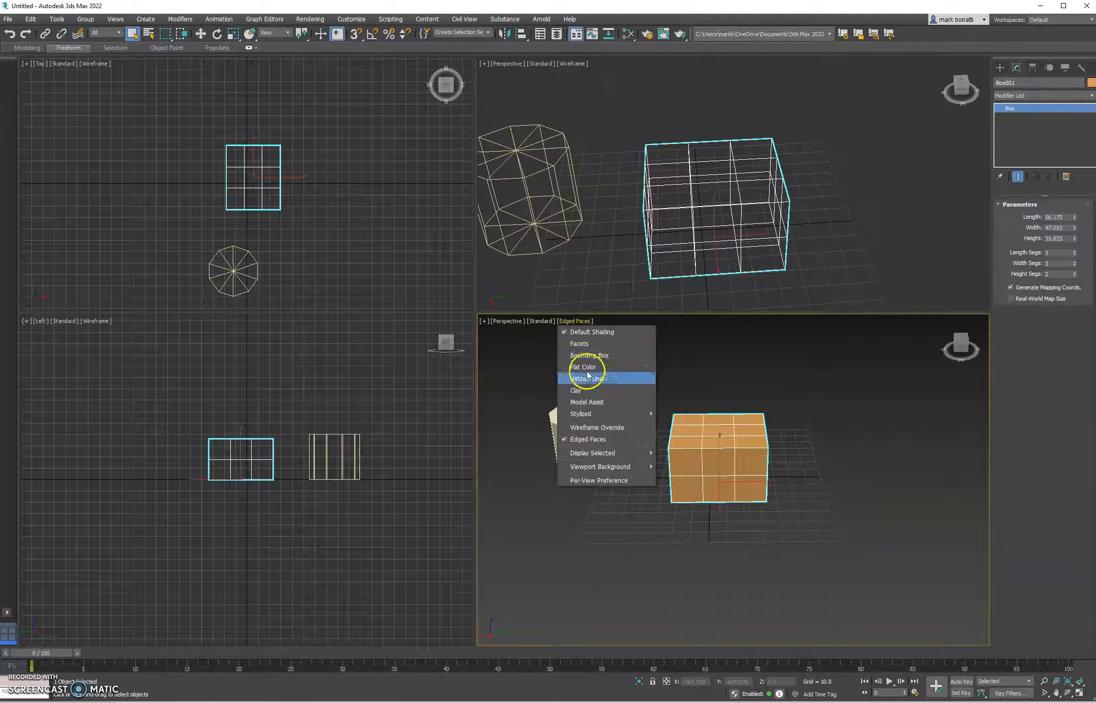
left_click(779, 371)
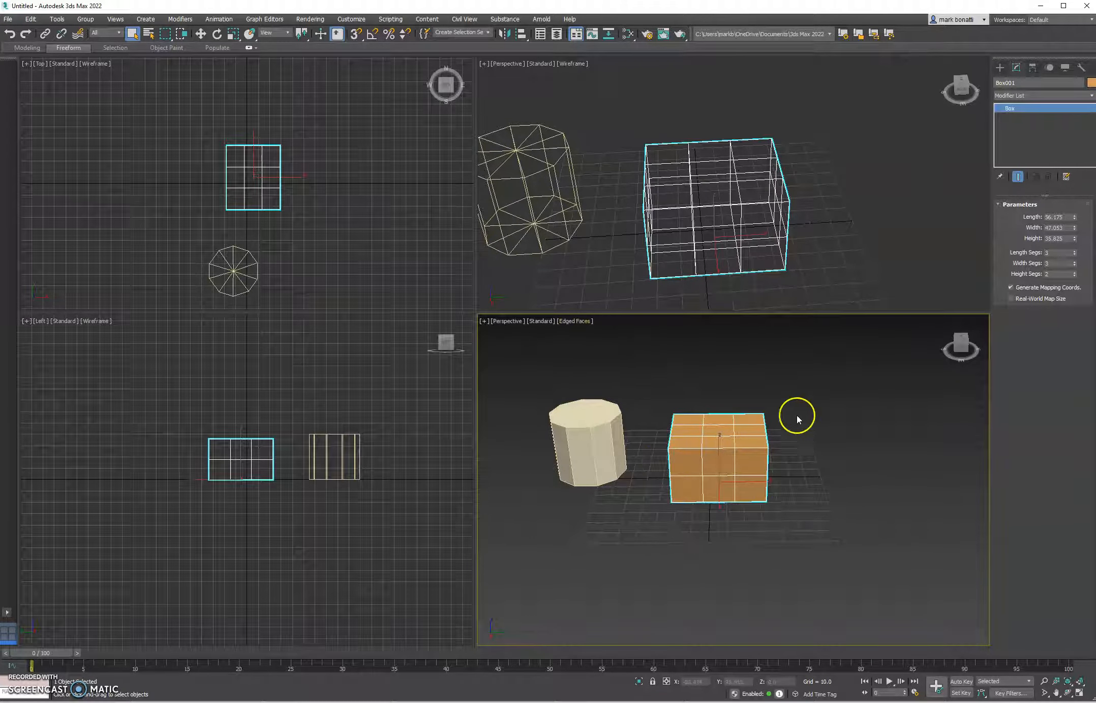
middle_click_drag(718, 479, 802, 529, "alt")
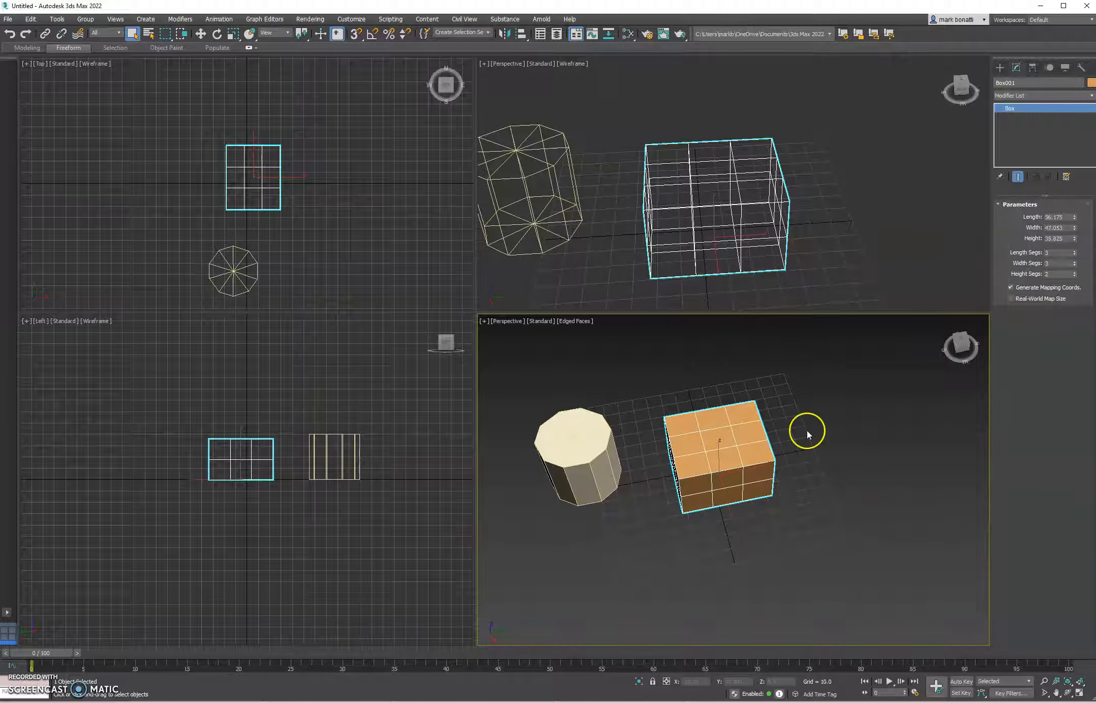
Step: Compare the Extended Primitives creation options with the selected box's modifiable parameters
left_click(1000, 67)
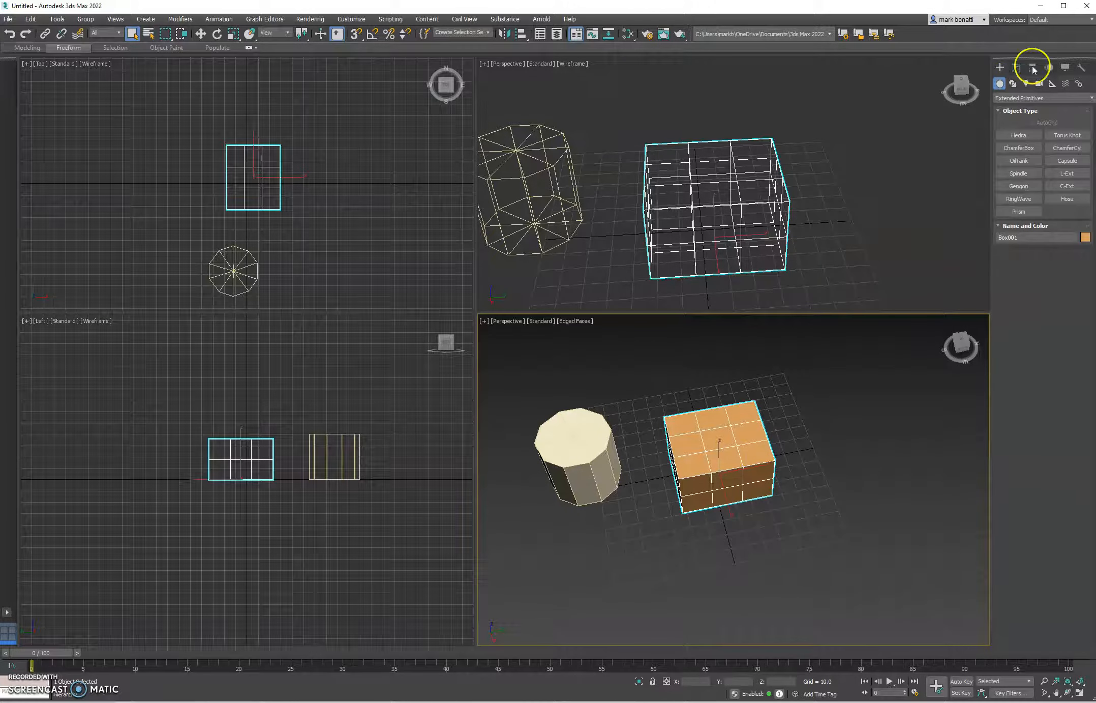
left_click(1020, 71)
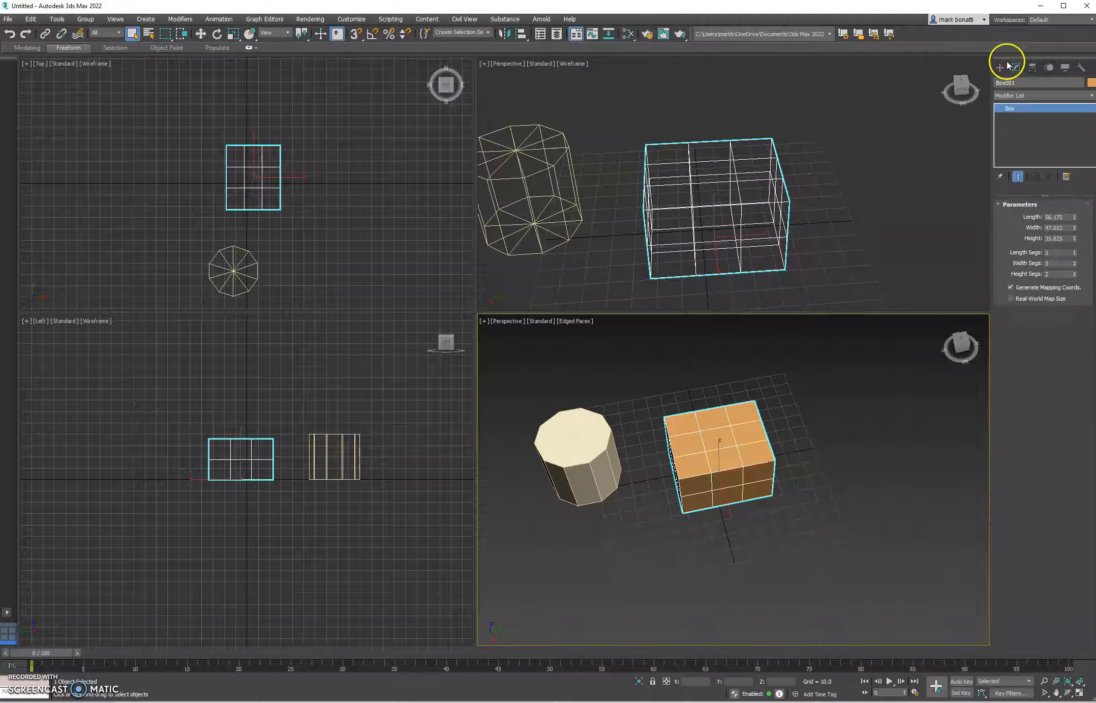
middle_click_drag(622, 511, 660, 506)
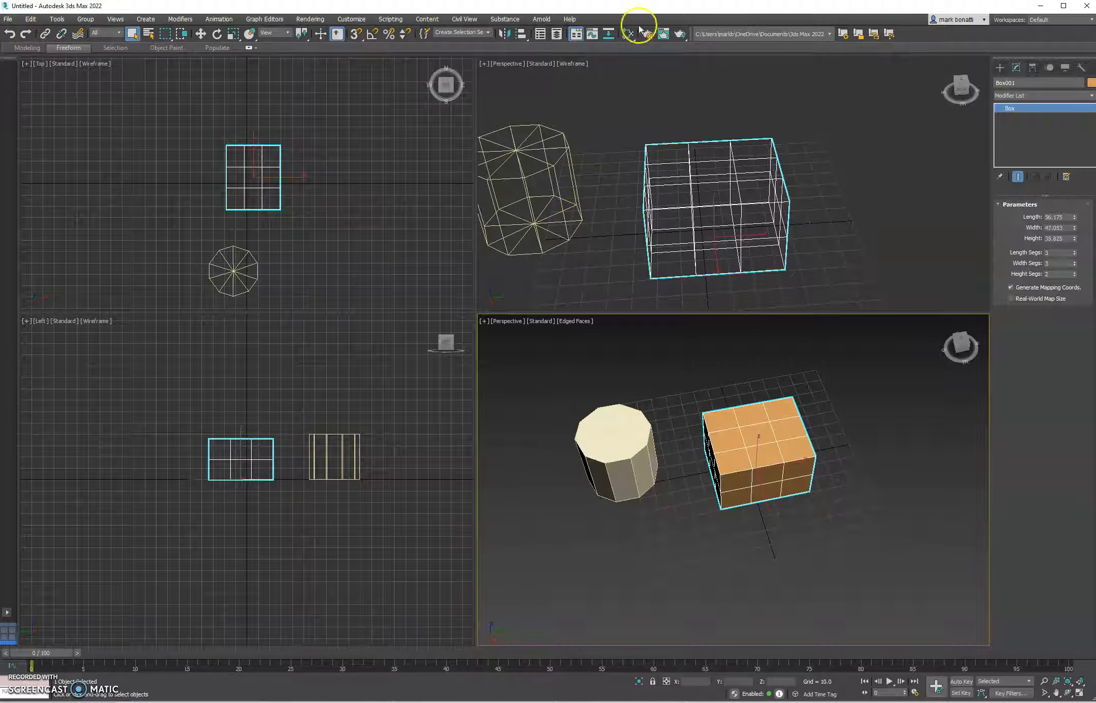
Step: Cycle through the Move, Rotate and Scale tools on the selected box to compare their gizmos, ending on Scale
left_click(201, 36)
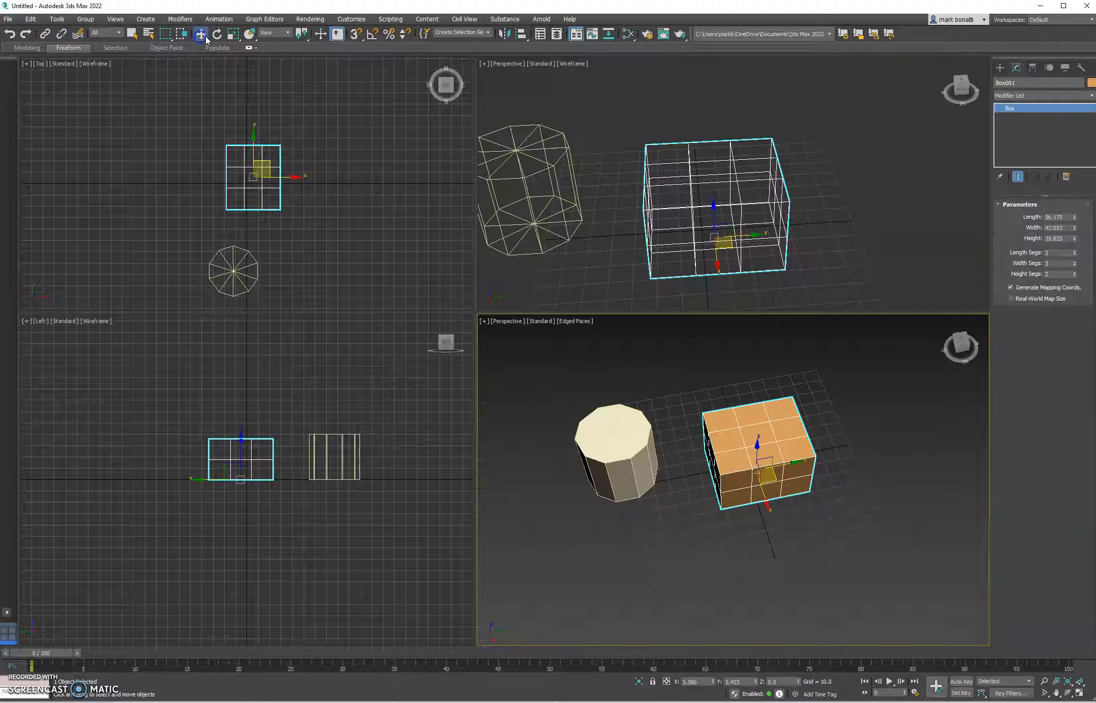
left_click(217, 34)
left_click(233, 34)
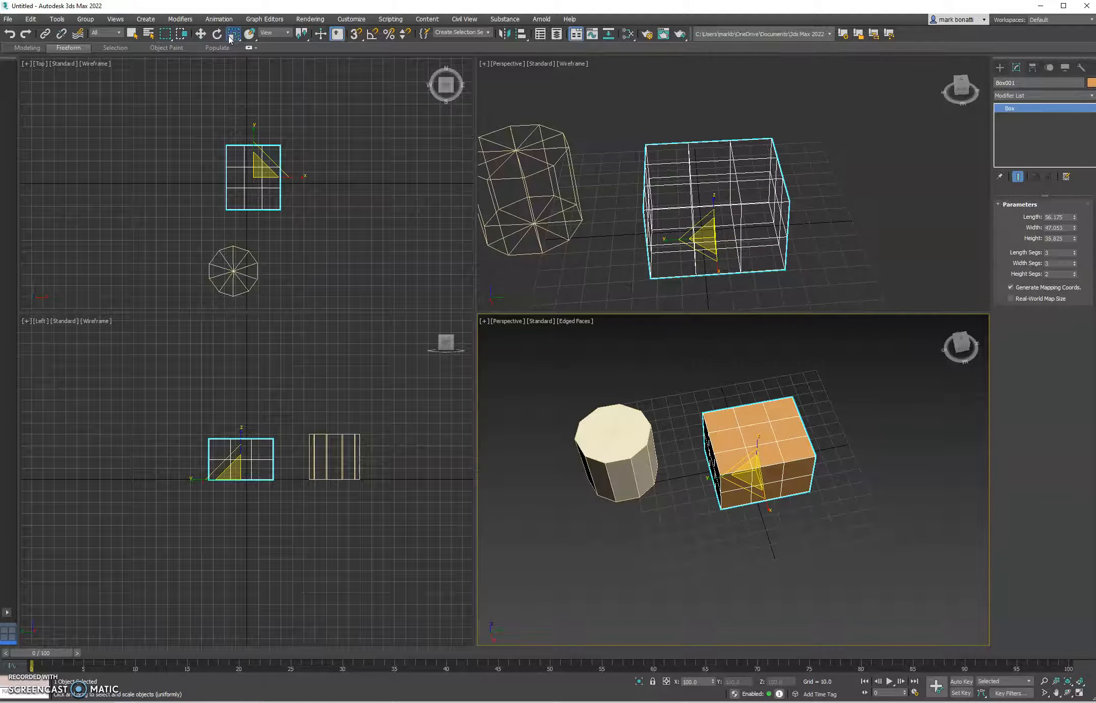
left_click(203, 36)
left_click(218, 36)
left_click(232, 36)
left_click(217, 34)
left_click(201, 34)
left_click(217, 34)
left_click(234, 34)
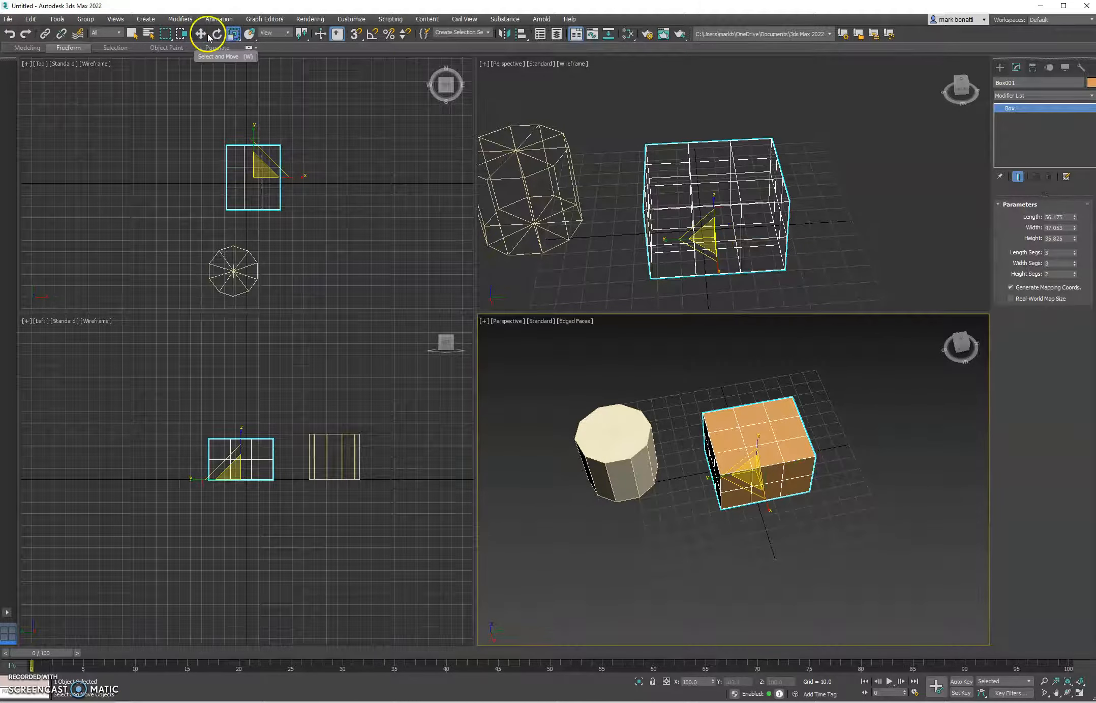
Step: Switch the selected box between the Move, Rotate and Scale tools again, ending on Rotate
left_click(201, 34)
left_click(218, 34)
left_click(201, 34)
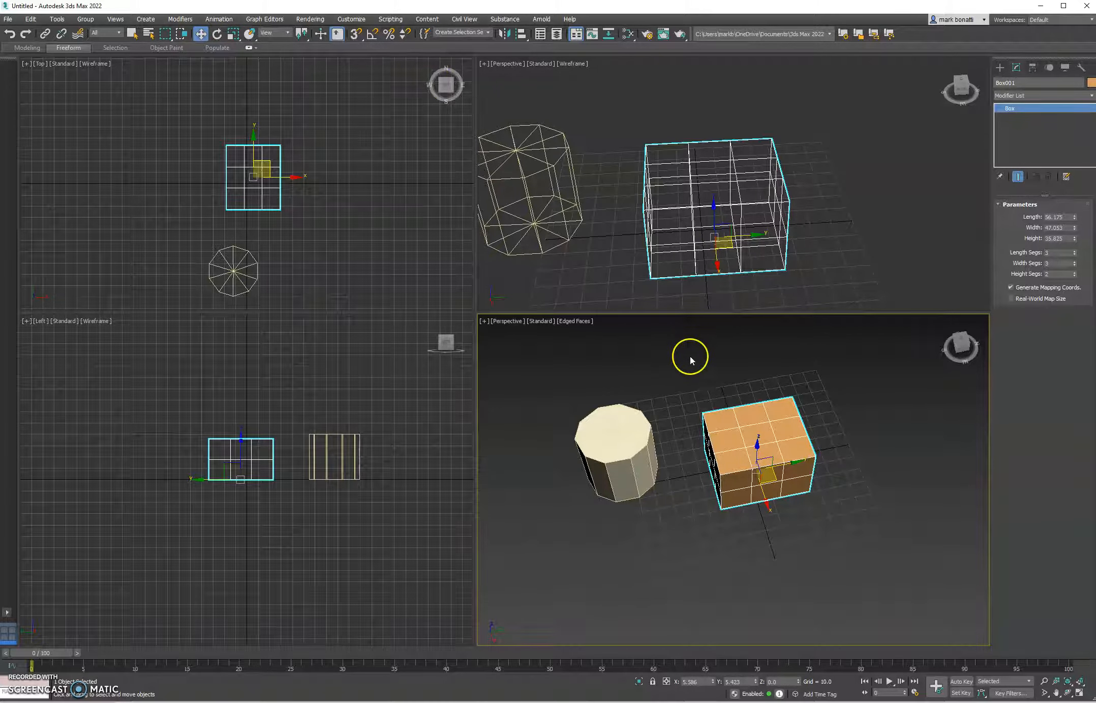
key("e")
key("r")
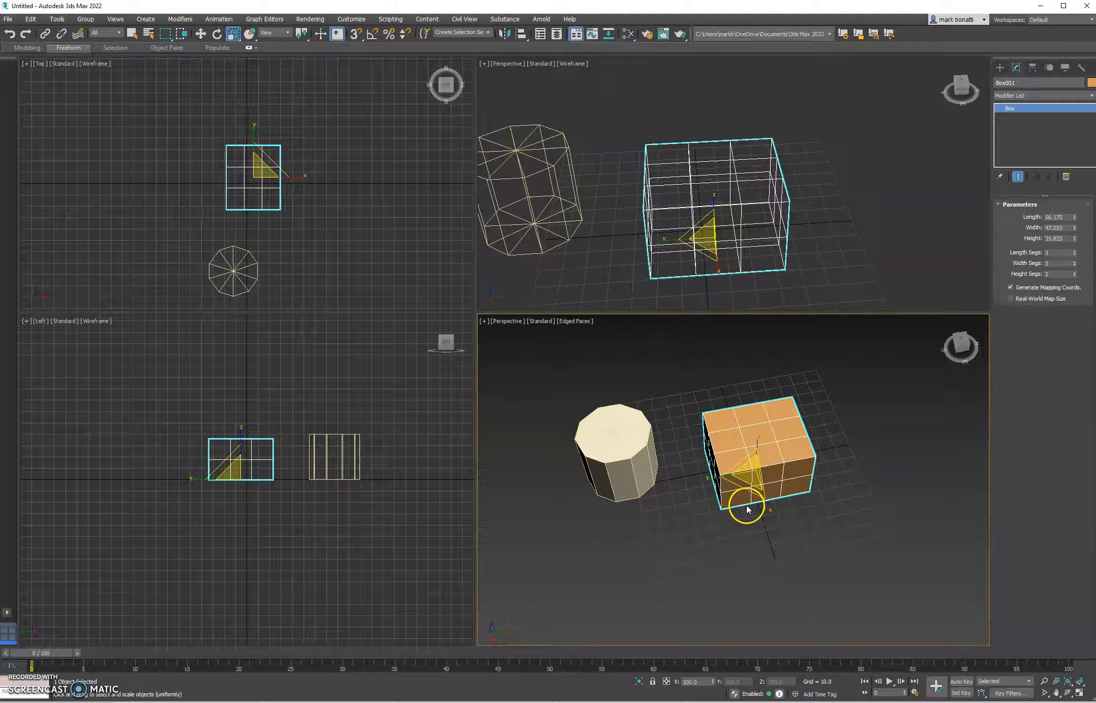
left_click(218, 34)
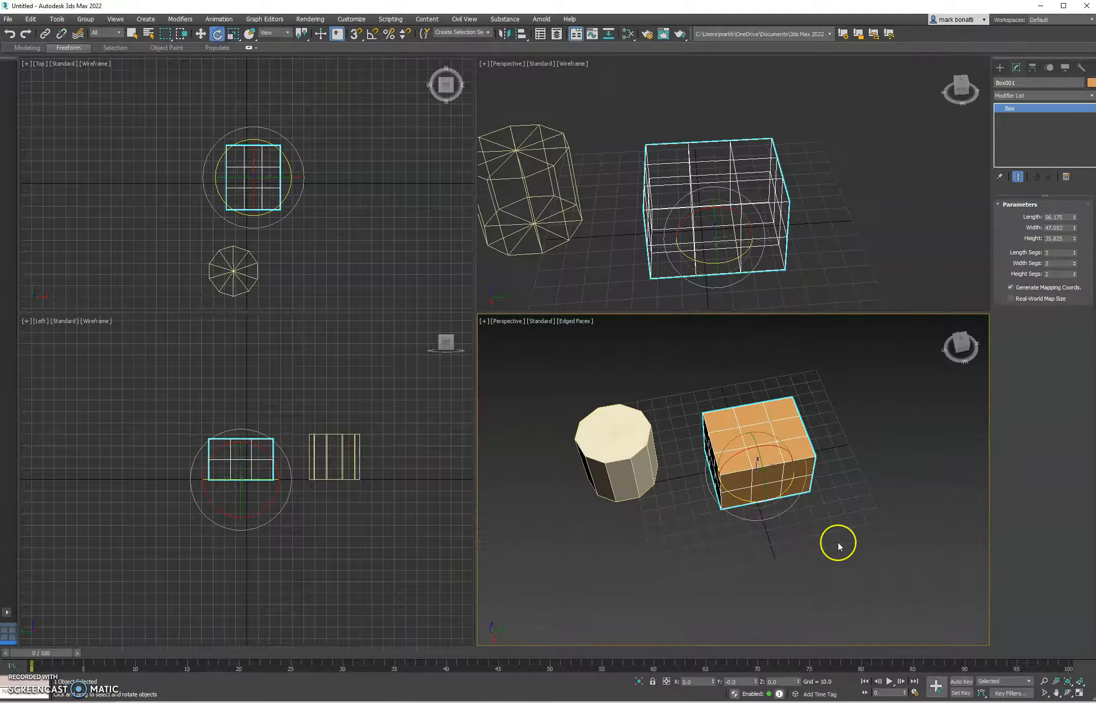
Step: Compare the Rotate, Move and Scale gizmos on the box up close in the shaded Perspective viewport, ending on Move
middle_click_drag(815, 585, 787, 582, "alt")
scroll(756, 472, "up", 4)
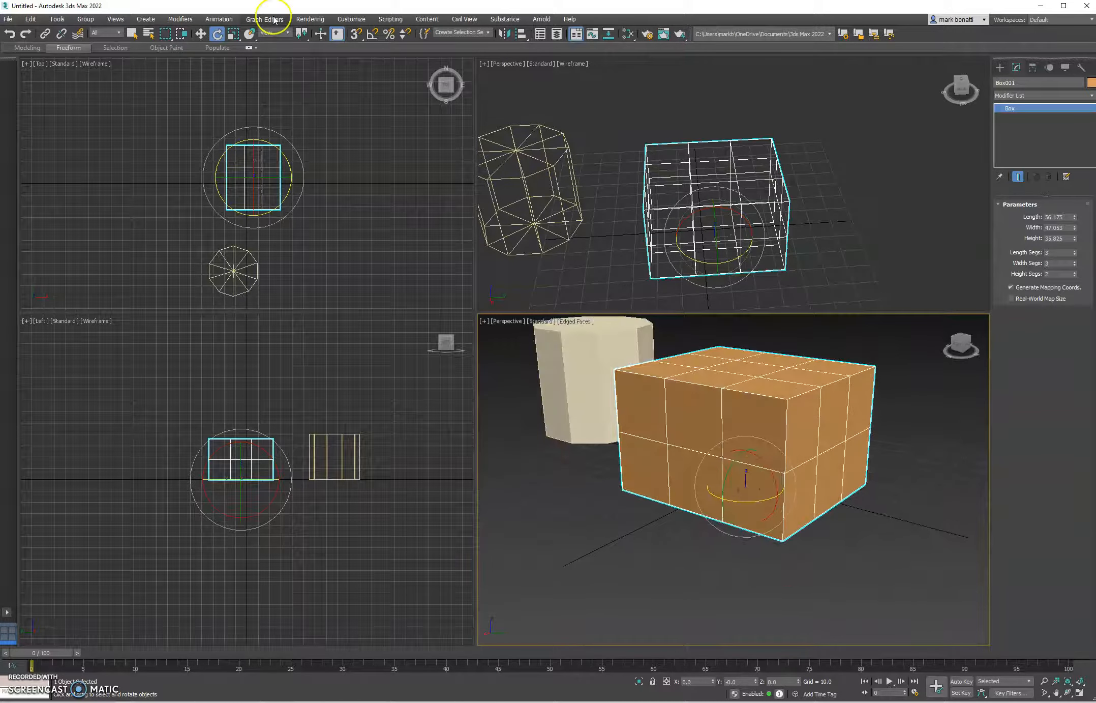
key("w")
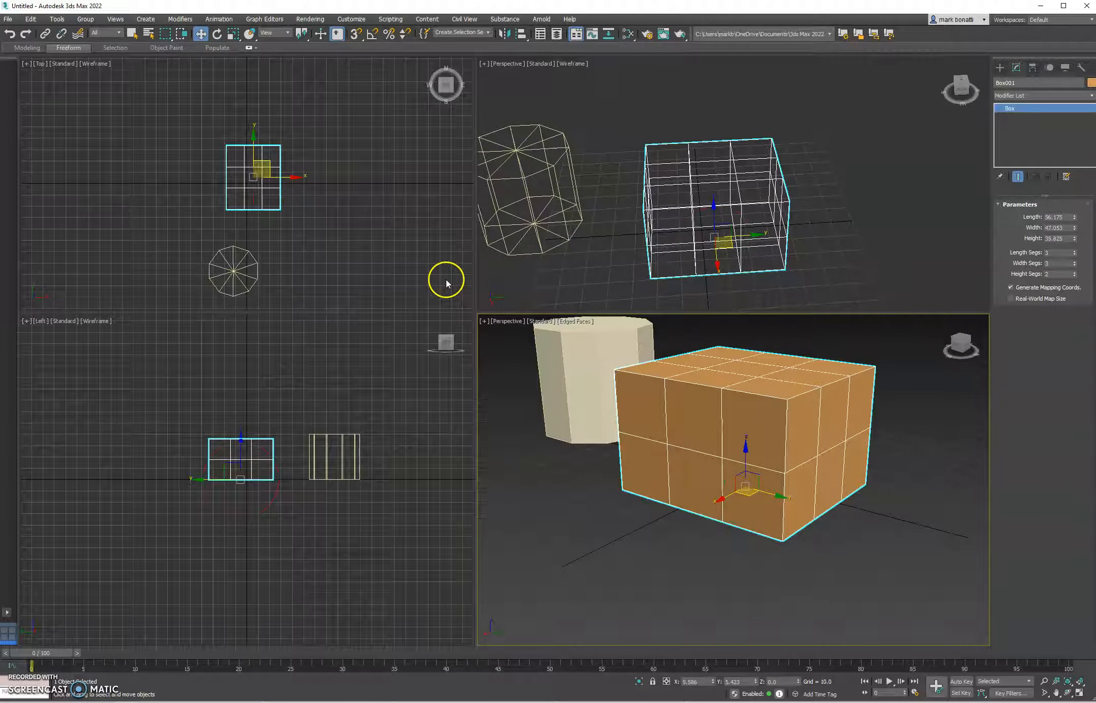
key("r")
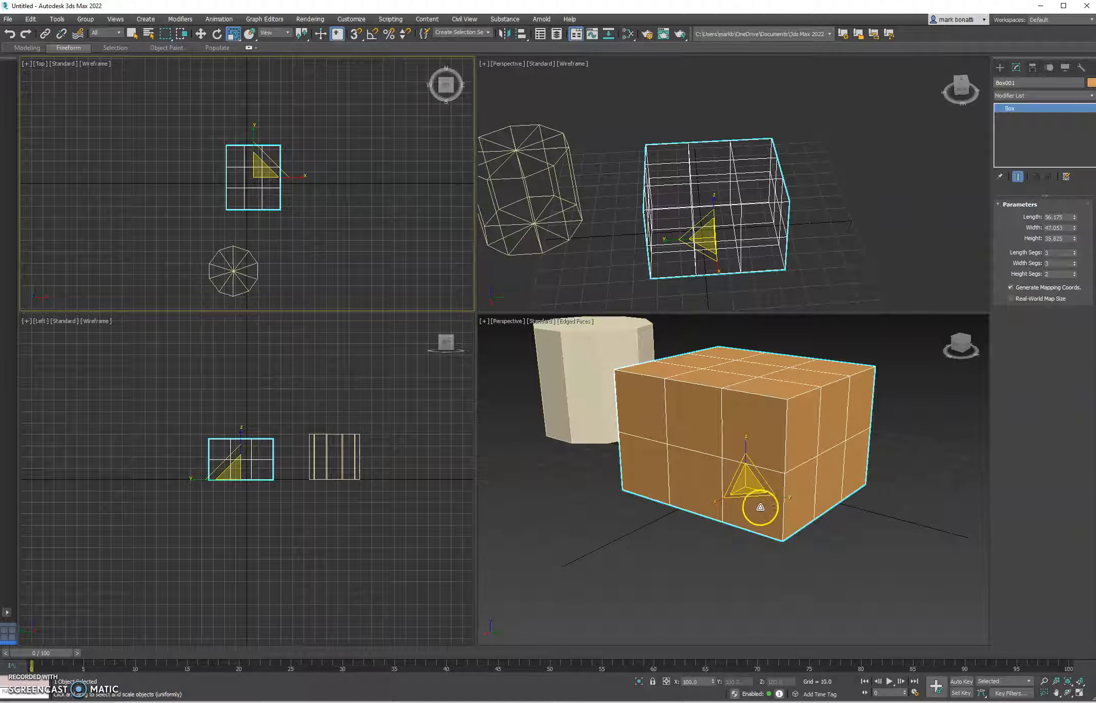
left_click(697, 494)
key("w")
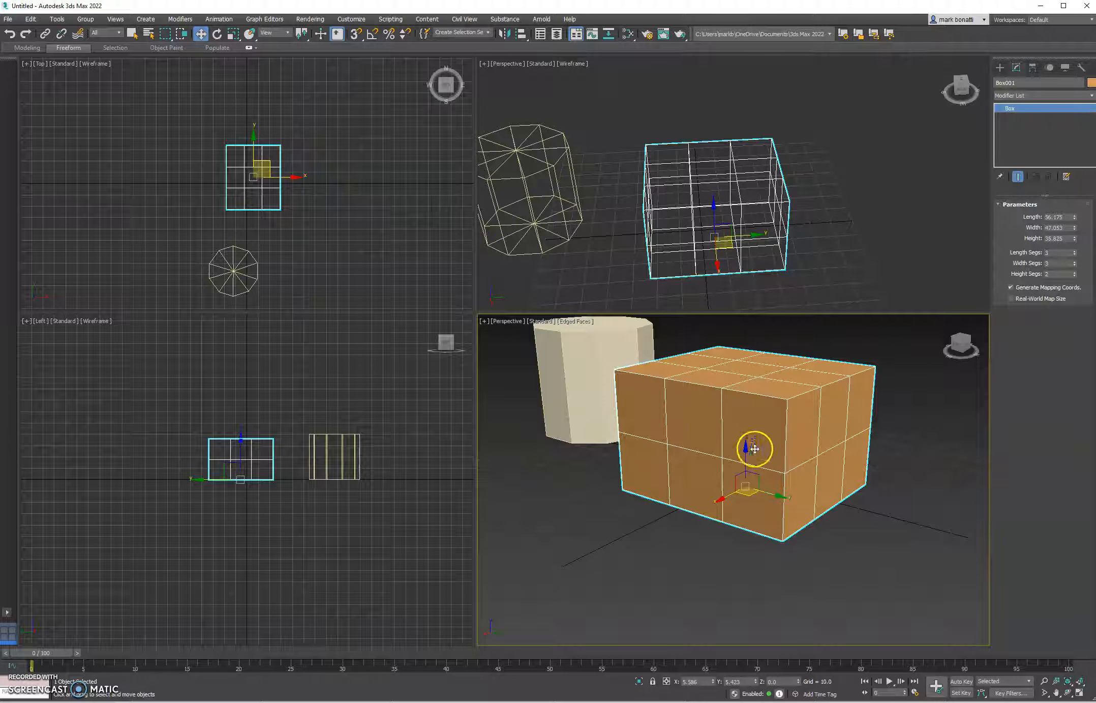
Step: Rotate the box slightly about its vertical Z axis in the shaded Perspective viewport
key("e")
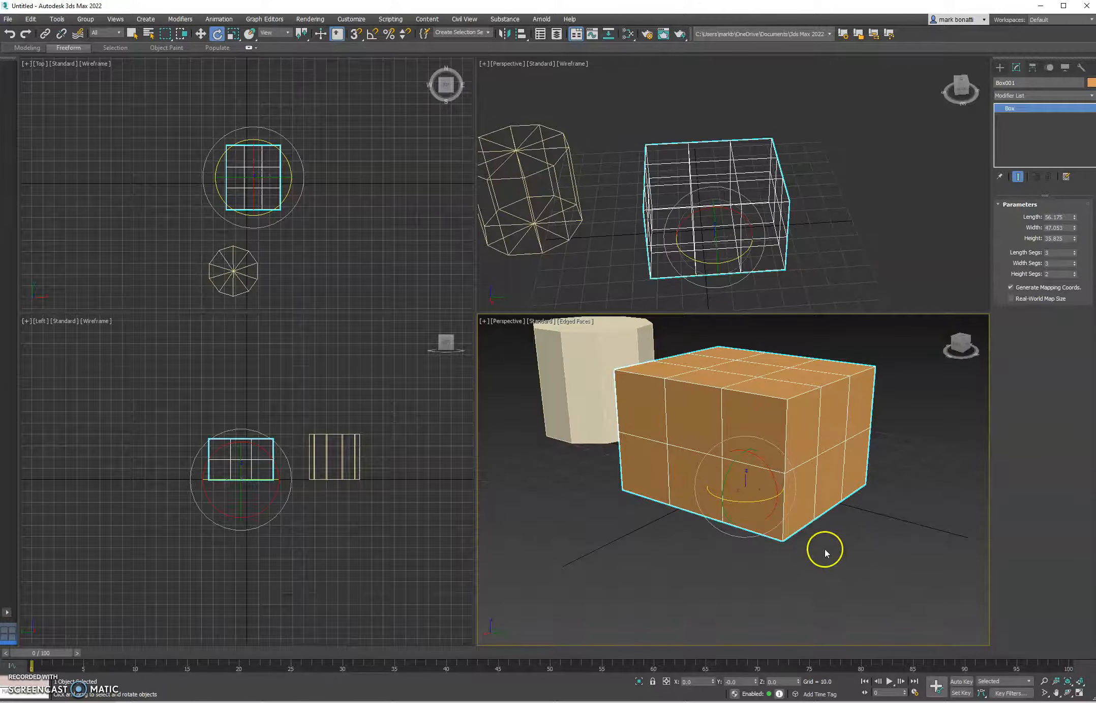
scroll(773, 488, "up", 5)
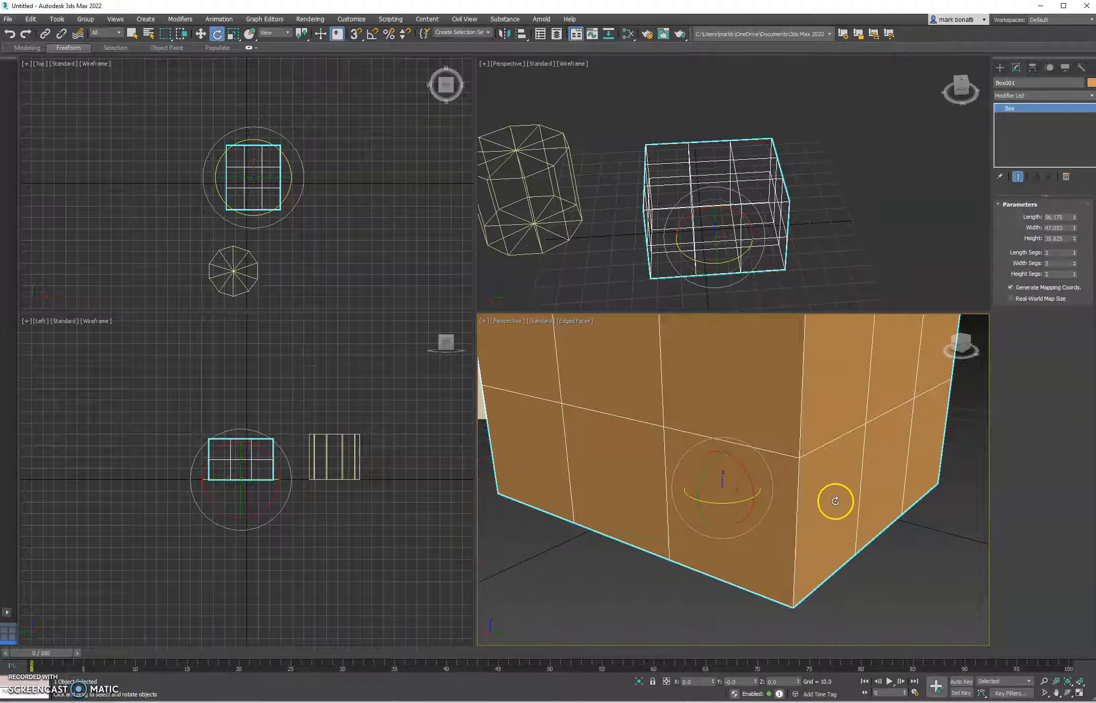
mouse_move(734, 500)
left_mouse_down()
mouse_move(656, 512)
mouse_move(738, 512)
left_mouse_up()
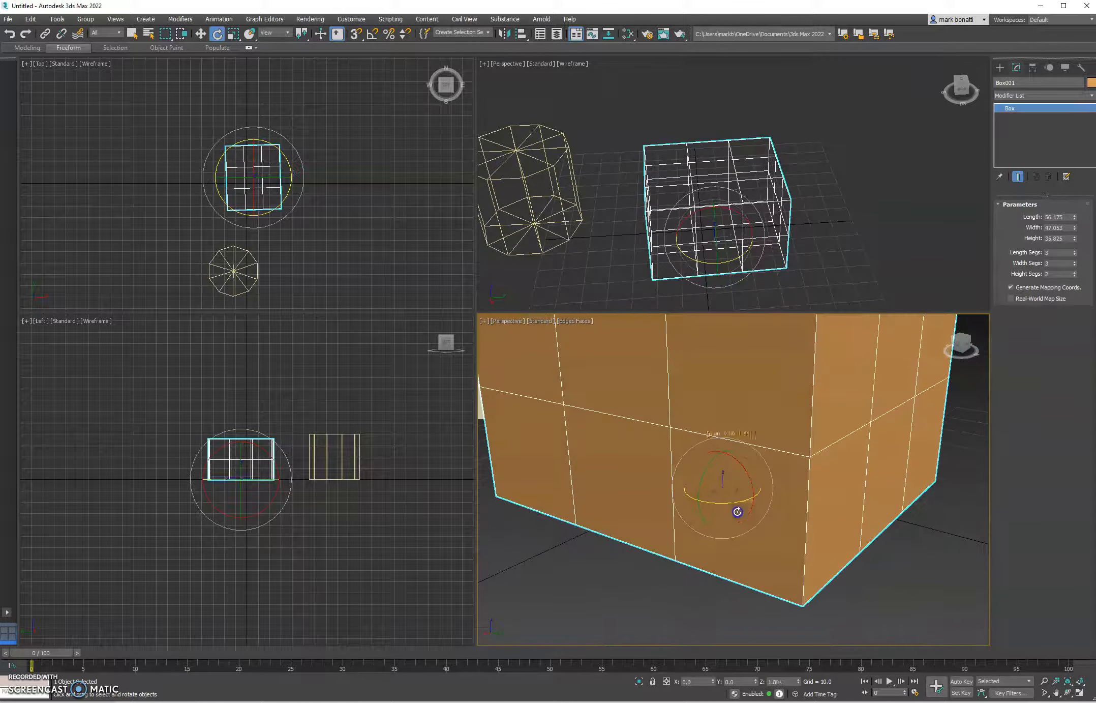
Step: Move the box in the shaded Perspective viewport to about X 5.9, Y 10.4, Z 10.2
key("w")
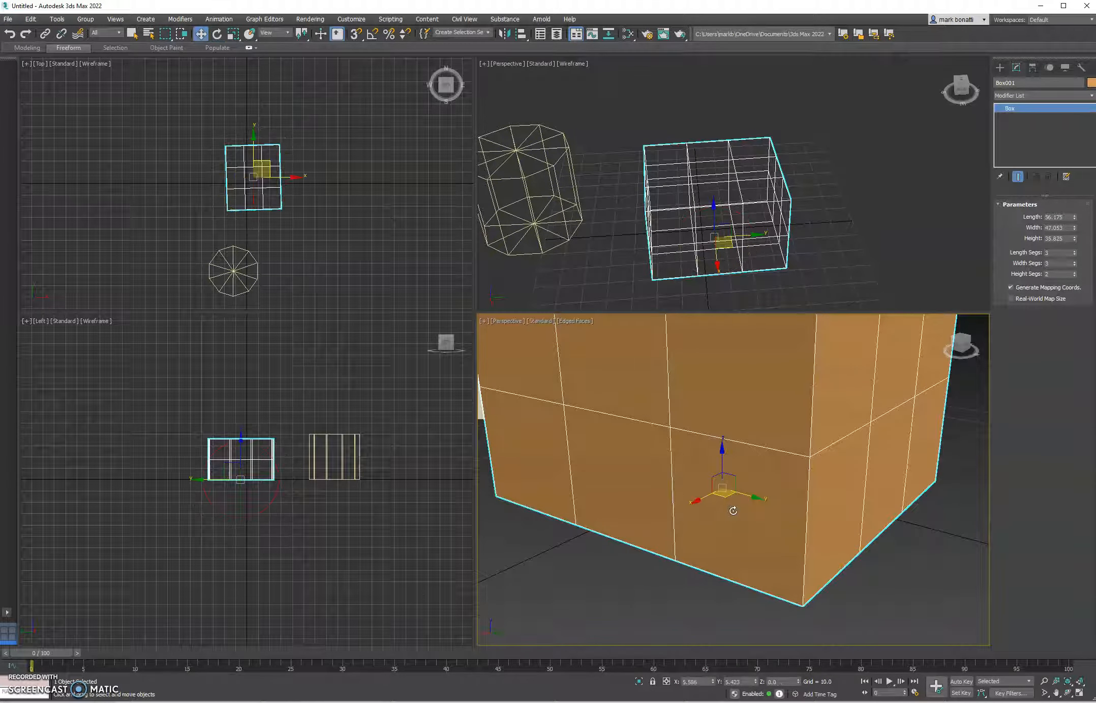
scroll(745, 500, "down", 6)
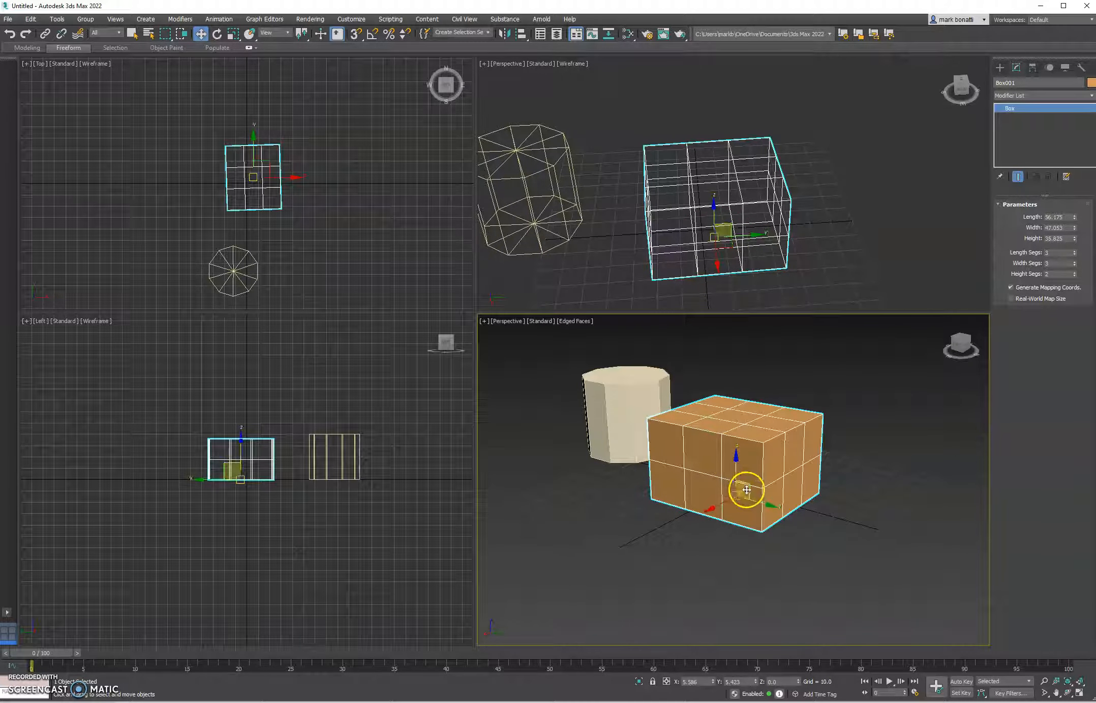
scroll(743, 489, "up", 3)
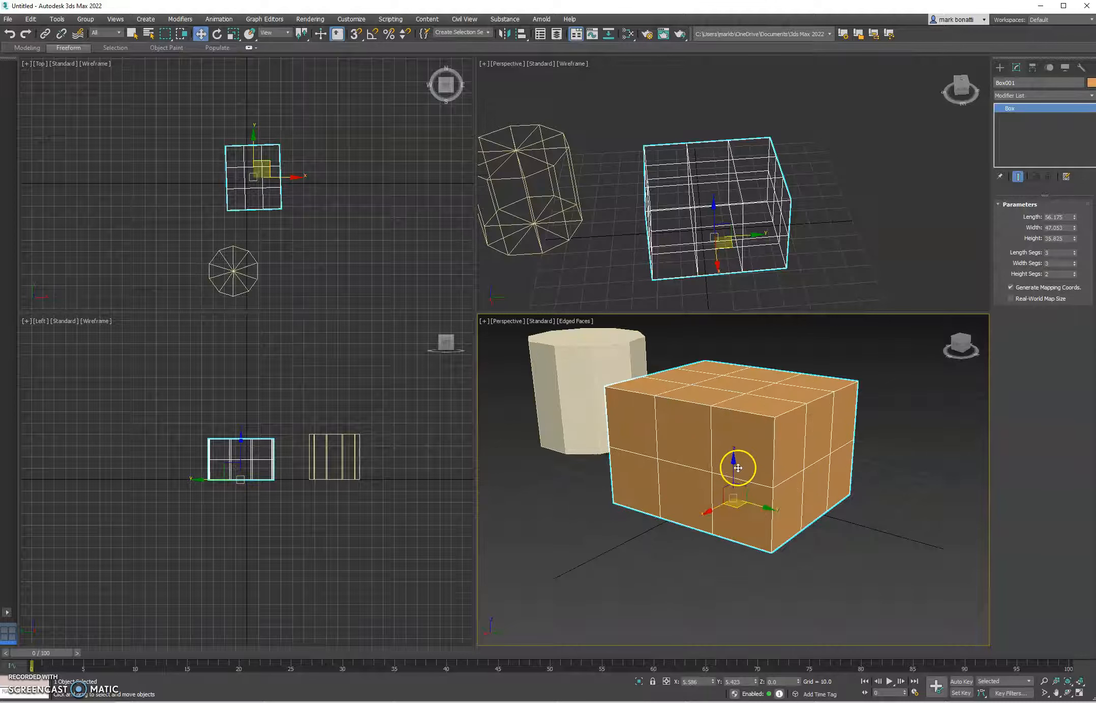
left_click_drag(733, 465, 723, 528)
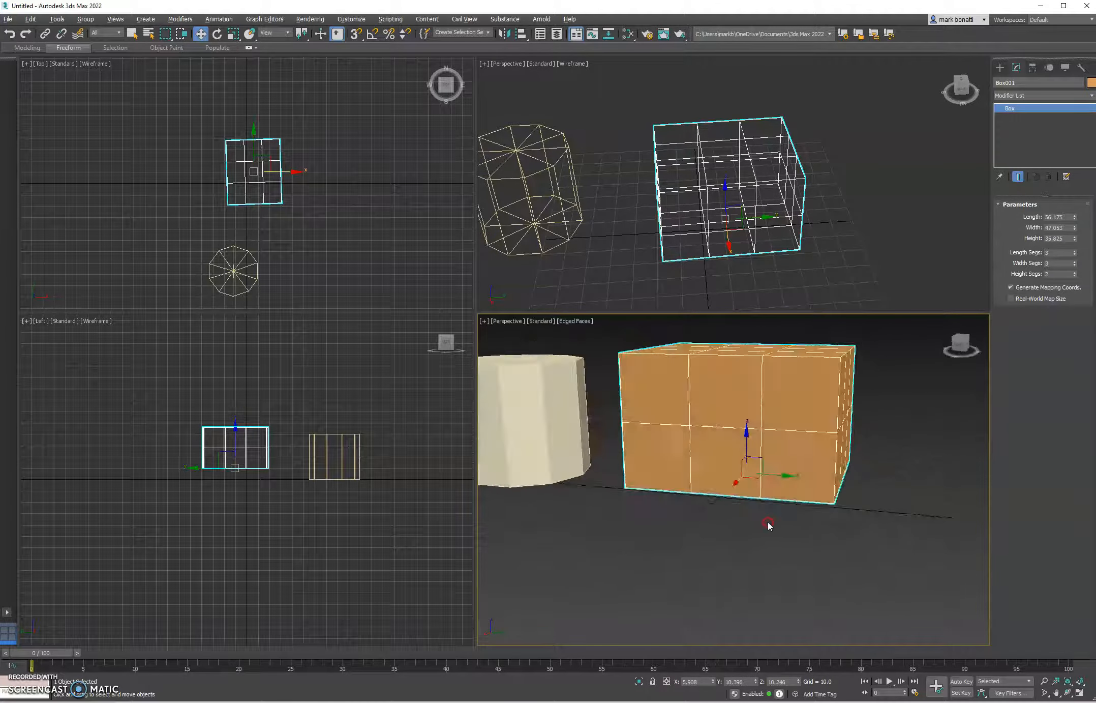
Step: From a side-on view, move the box away from the gengon and upward to about Y 51.2, Z 17
left_click(937, 360)
scroll(805, 498, "down", 3)
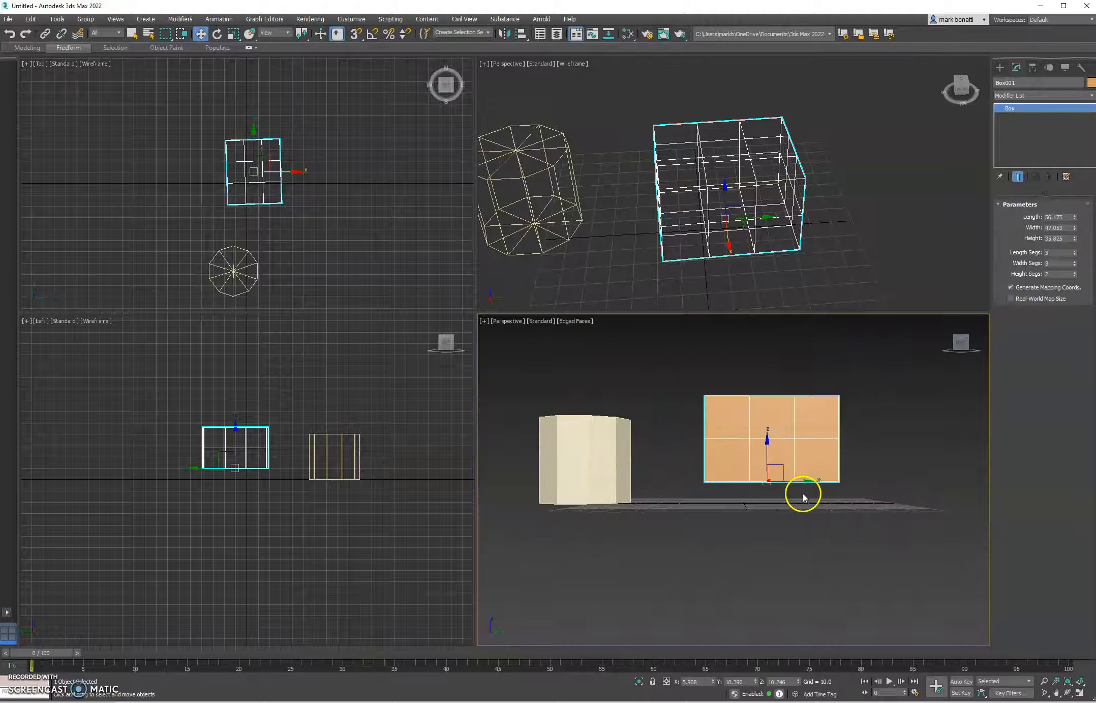
middle_click_drag(805, 497, 726, 535)
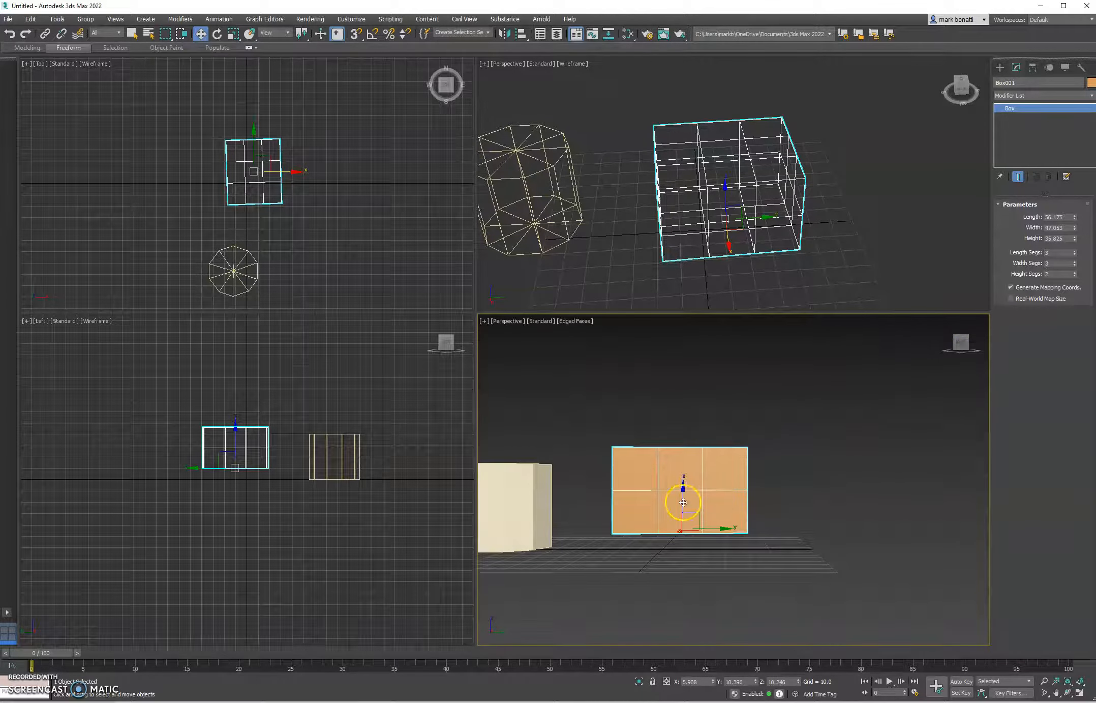
left_click_drag(700, 516, 782, 482)
middle_click_drag(783, 525, 730, 545, "alt")
mouse_move(769, 490)
left_mouse_down()
mouse_move(786, 469)
mouse_move(765, 491)
mouse_move(832, 478)
mouse_move(729, 551)
mouse_move(535, 442)
mouse_move(829, 533)
mouse_move(699, 460)
mouse_move(773, 520)
mouse_move(778, 502)
left_mouse_up()
middle_click_drag(778, 502, 766, 533, "alt")
left_click(775, 521)
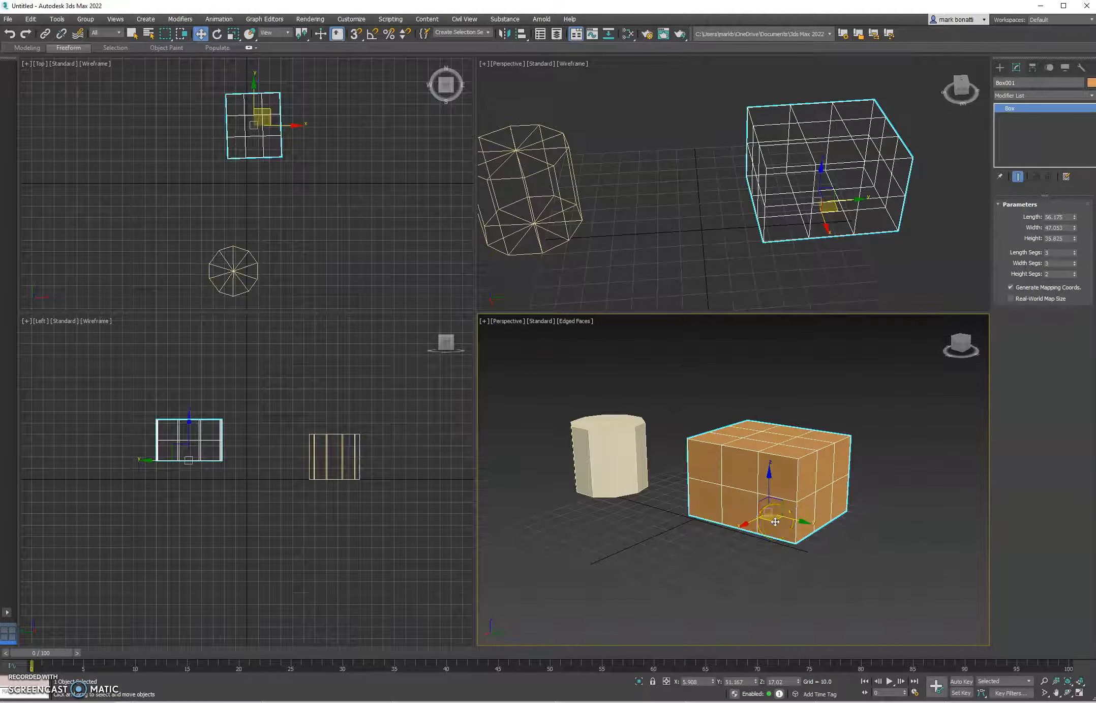
Step: Lower the box slightly and slide it across the ground plane to about X 47.8, Y 3.8, Z 12.5
mouse_move(770, 510)
left_mouse_down()
mouse_move(786, 580)
mouse_move(569, 599)
mouse_move(818, 520)
mouse_move(824, 580)
mouse_move(554, 556)
mouse_move(639, 620)
mouse_move(773, 508)
left_mouse_up()
middle_click_drag(773, 509, 718, 589, "alt")
left_click(782, 481)
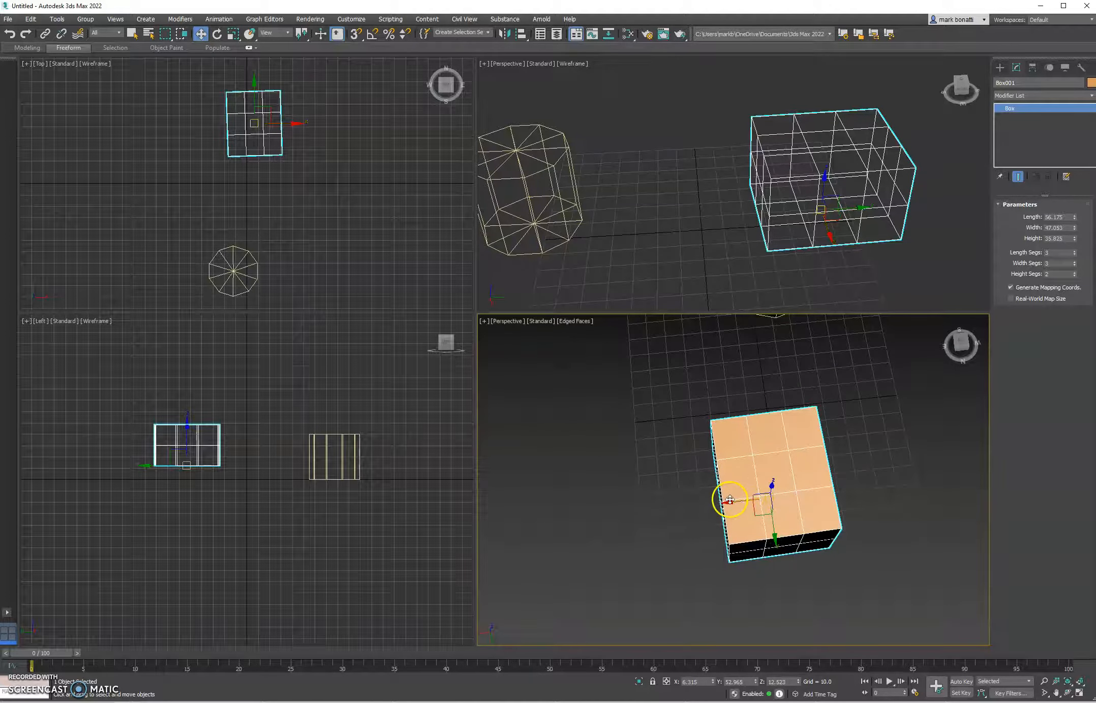
left_click_drag(761, 515, 656, 453)
left_click(668, 366)
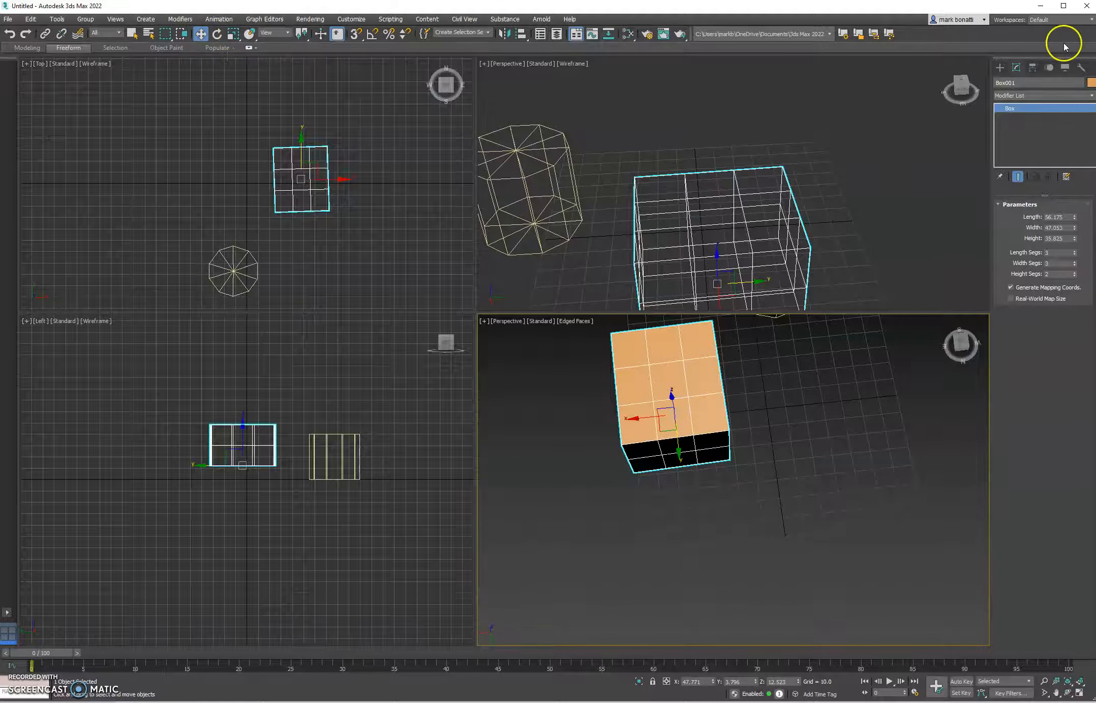
Step: Compare the box's modifiable parameters with the Extended Primitives creation options
left_click(999, 67)
left_click(1016, 68)
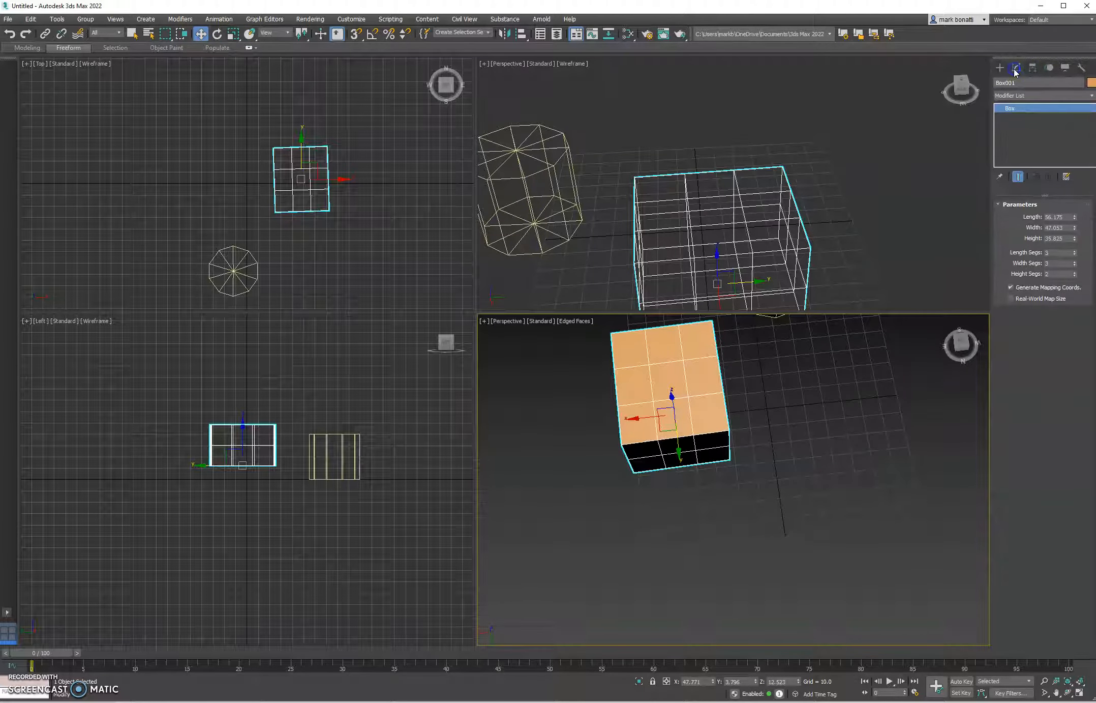
left_click(1001, 68)
Step: Select the gengon and the box alternately to compare their modifiable parameters, ending with the box selected
scroll(631, 531, "down", 6)
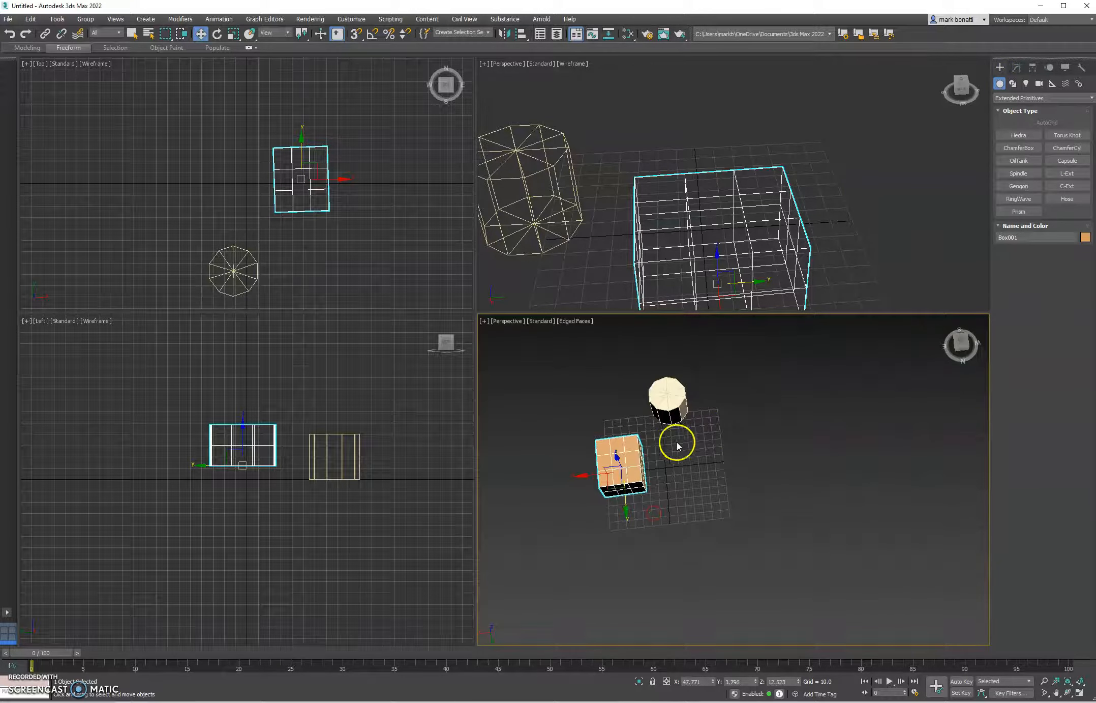
left_click(697, 440)
left_click(670, 409)
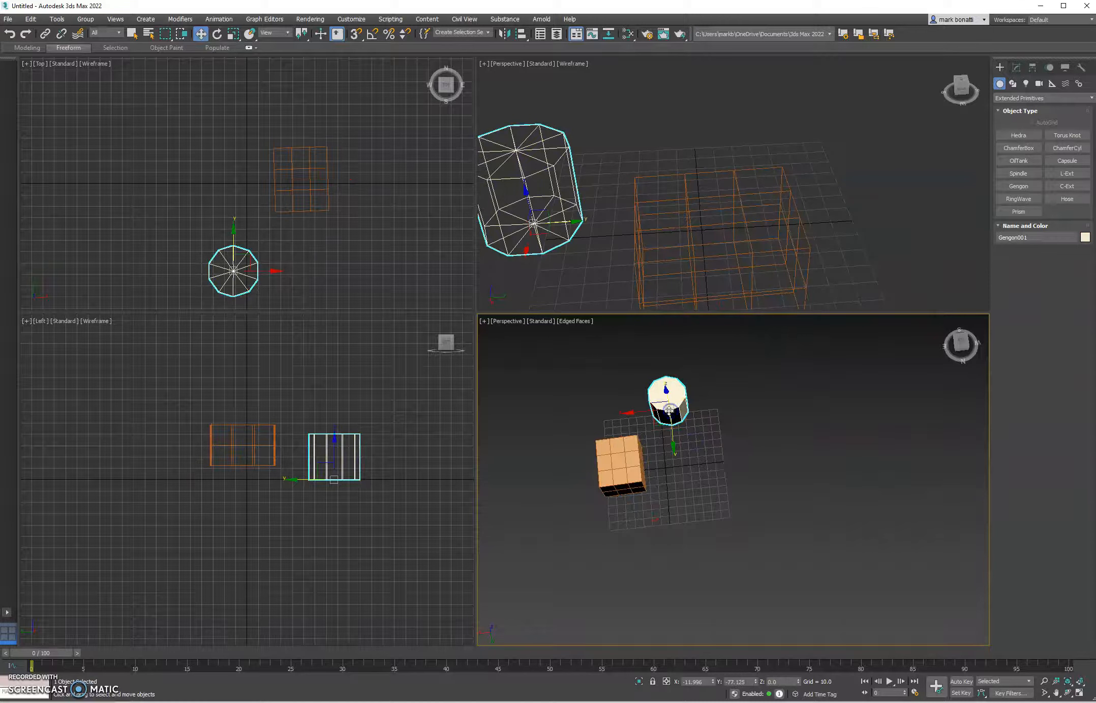
left_click(1016, 67)
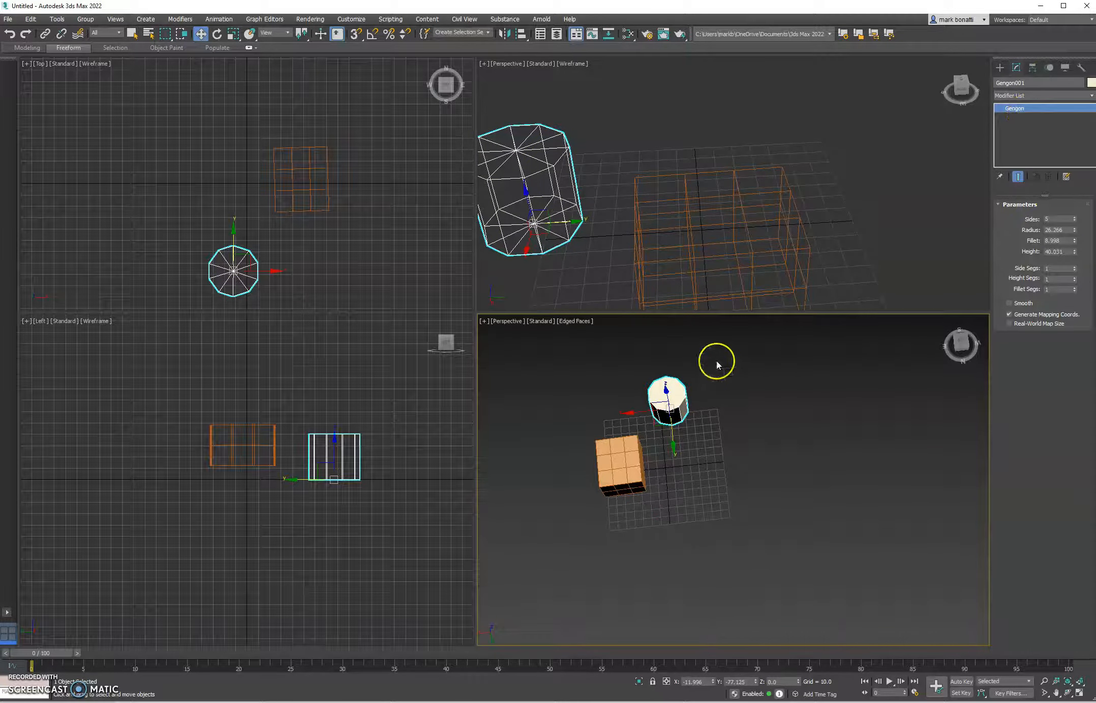
left_click(615, 464)
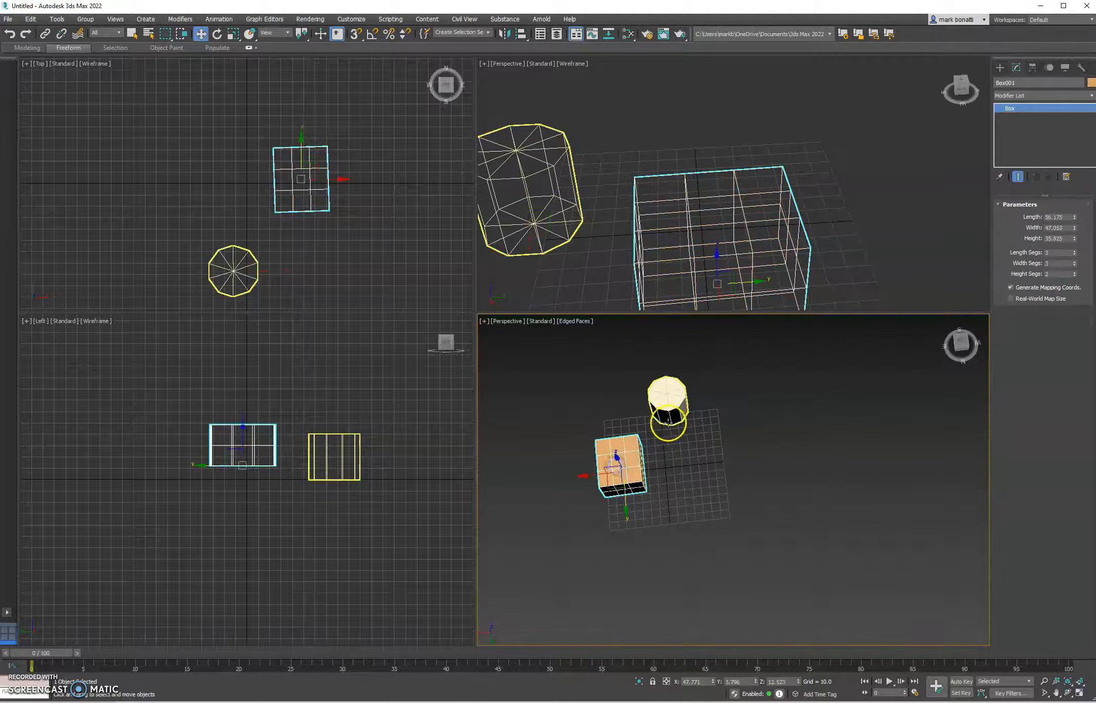
left_click(666, 407)
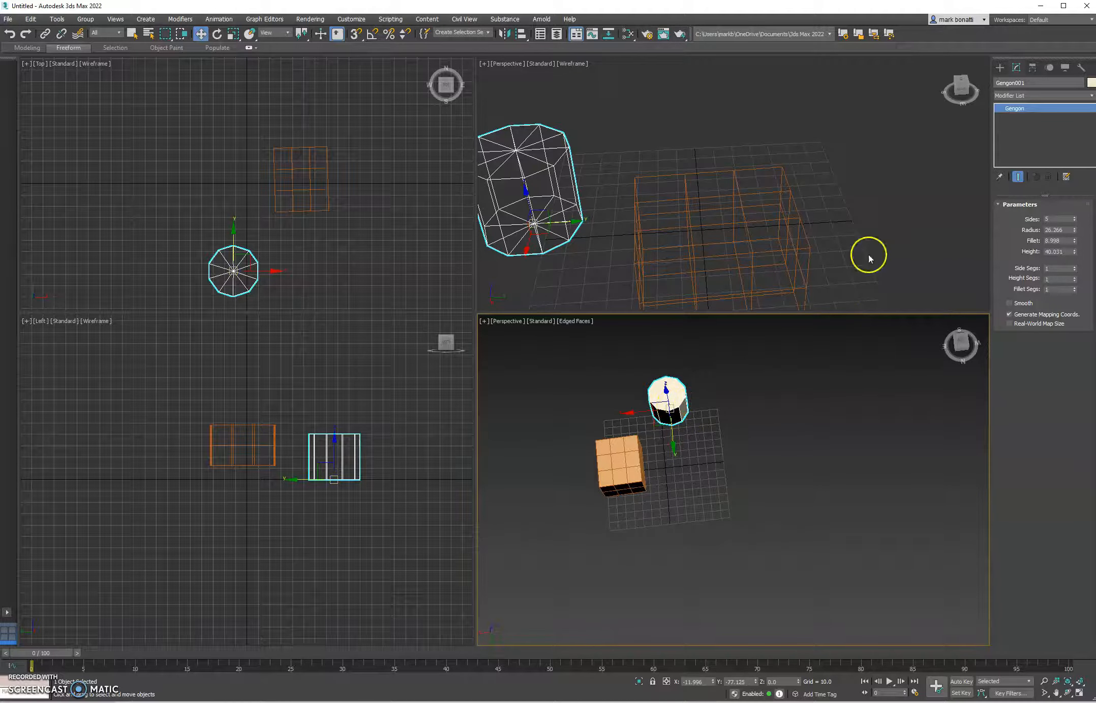
left_click(829, 384)
left_click(629, 462)
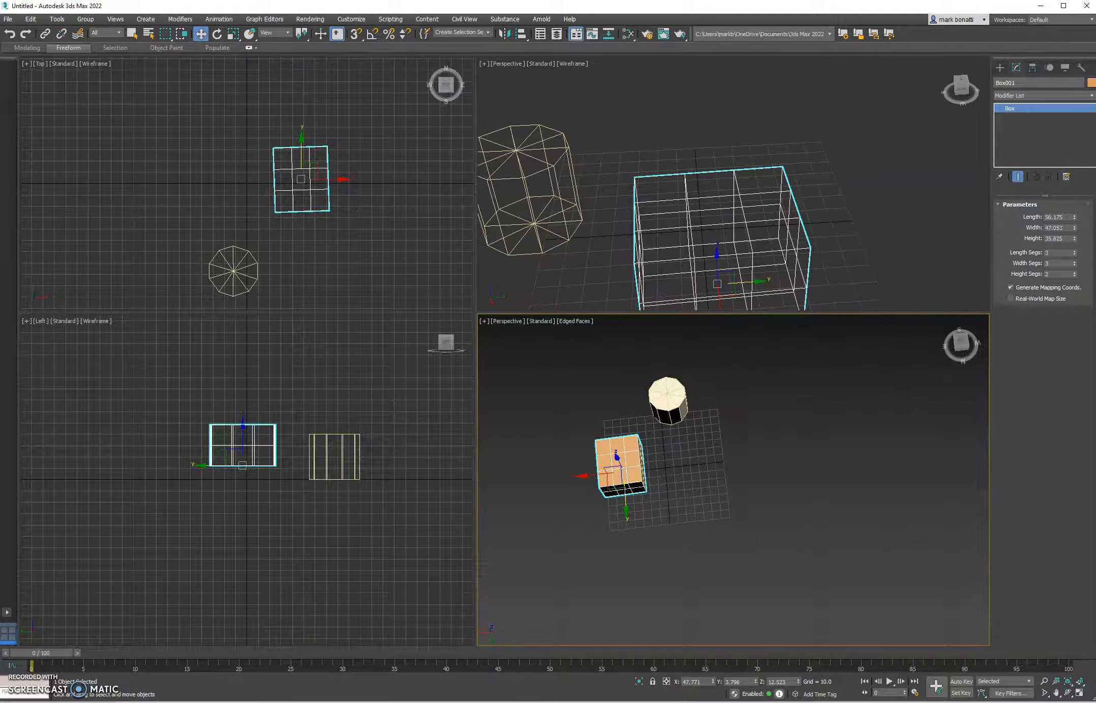
Step: Review the creation options and the box's parameters once more, and clear the selection
mouse_move(43, 655)
left_mouse_down()
mouse_move(914, 653)
mouse_move(530, 654)
mouse_move(895, 654)
mouse_move(215, 700)
mouse_move(31, 661)
left_mouse_up()
key("w")
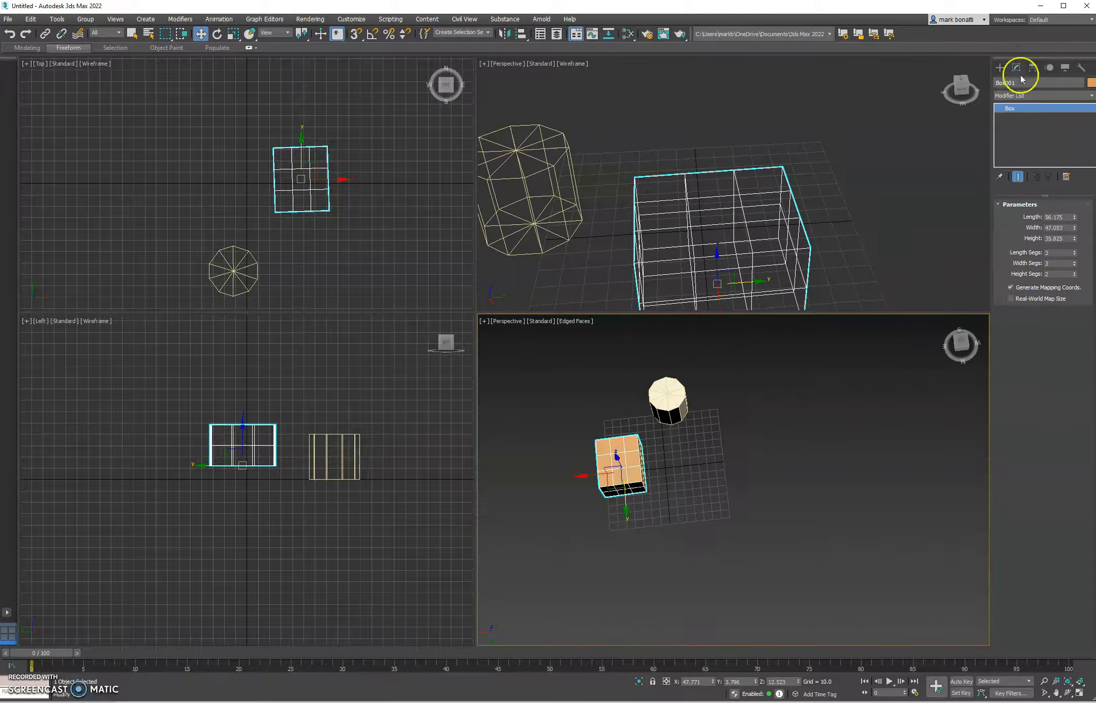
left_click(1001, 67)
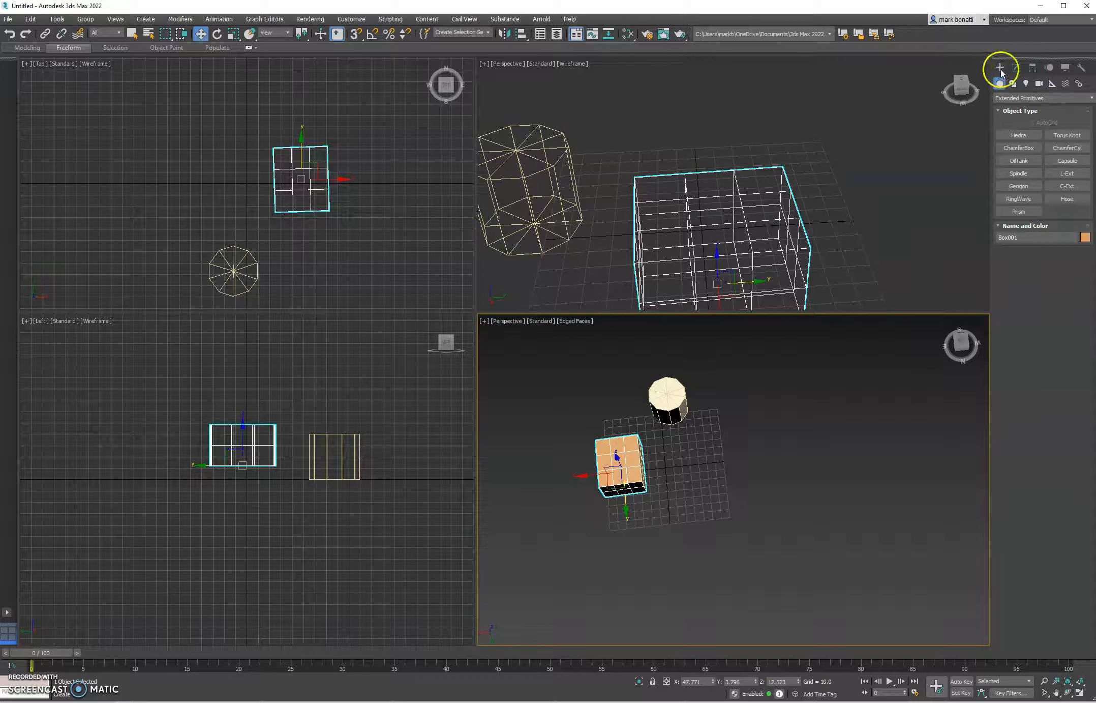
left_click(1017, 68)
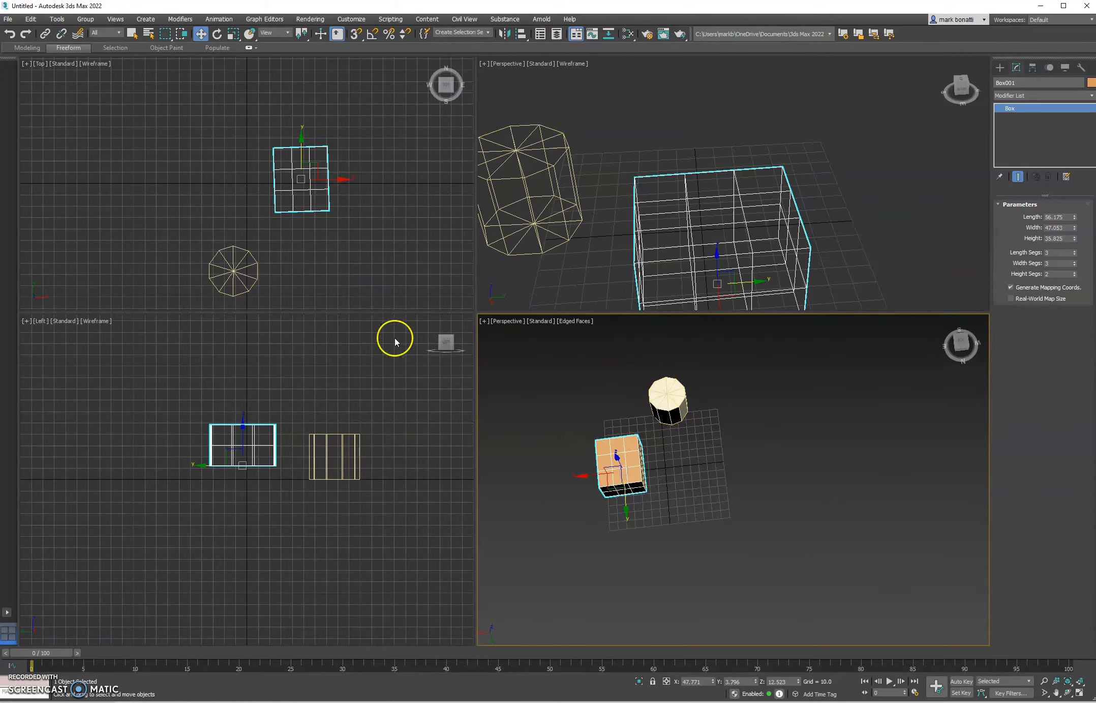
left_click(308, 524)
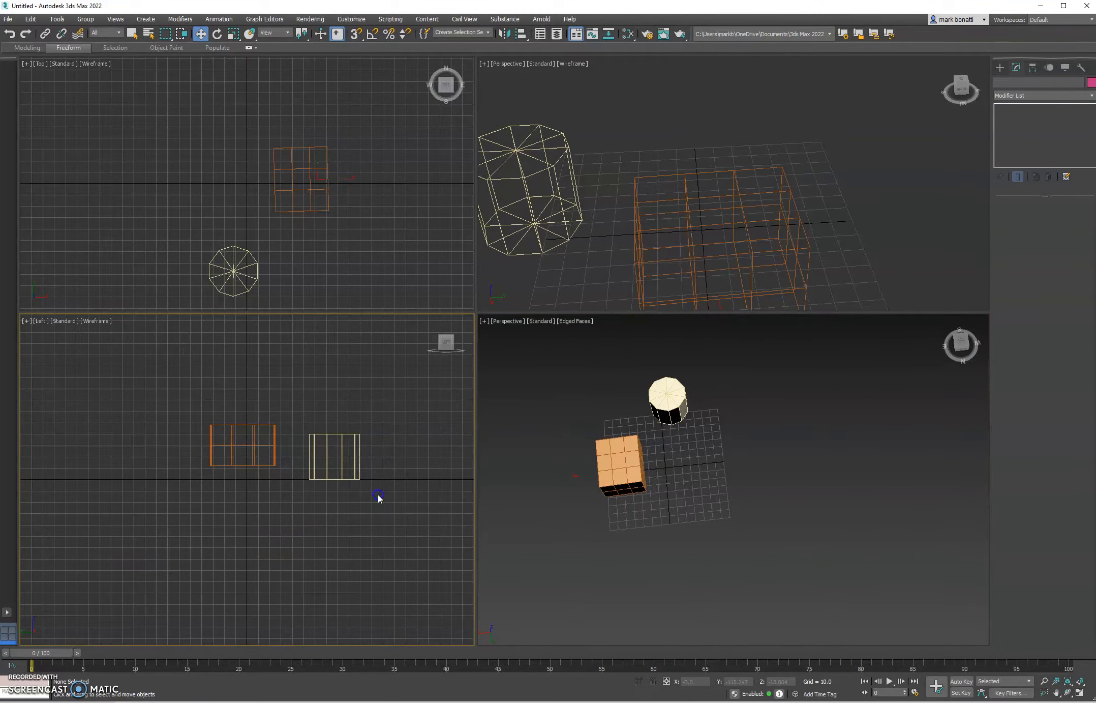